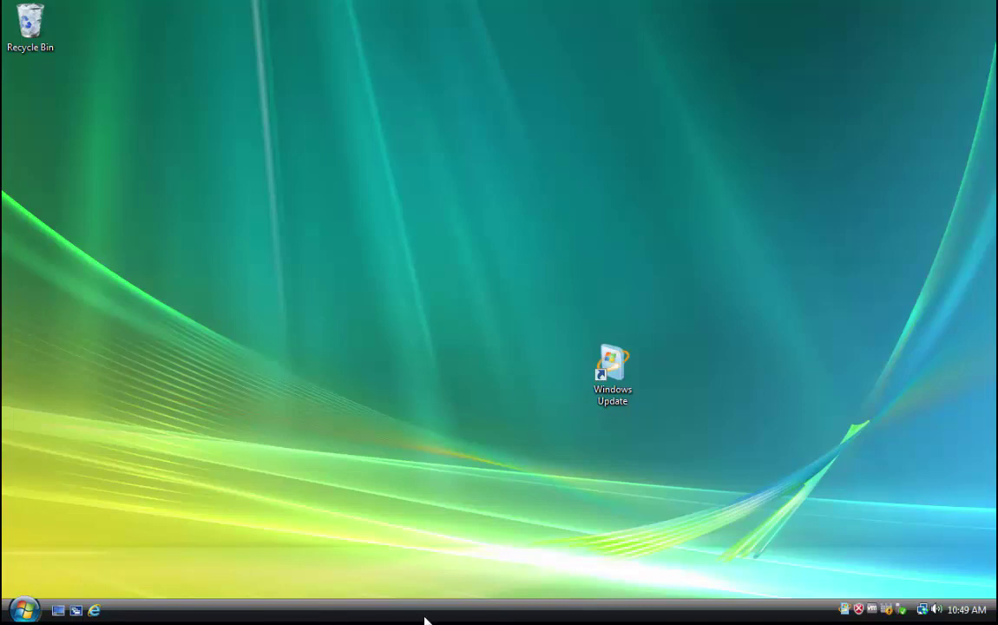
- Open Task Manager and show the processes from all users, allowing the elevated permission request
{"action": "right_click", "coordinate": [416, 617]}
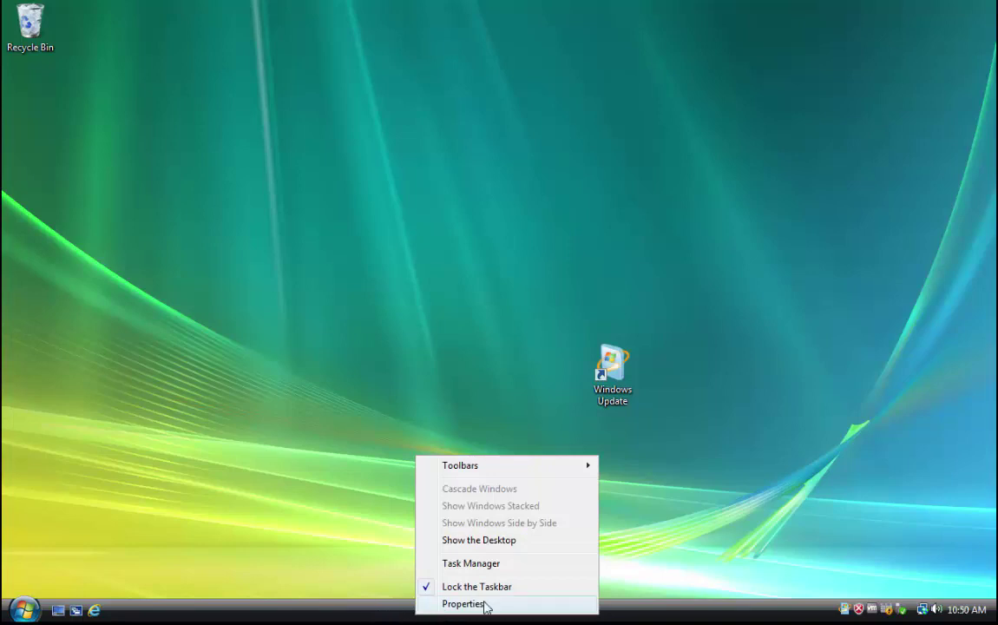
{"action": "left_click", "coordinate": [490, 566]}
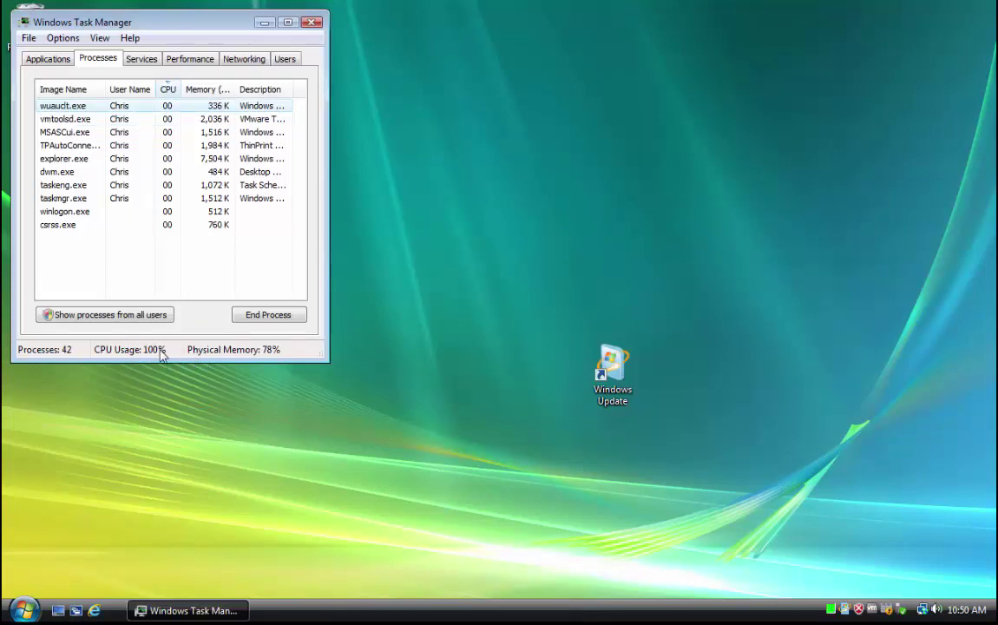
{"action": "left_click", "coordinate": [98, 316]}
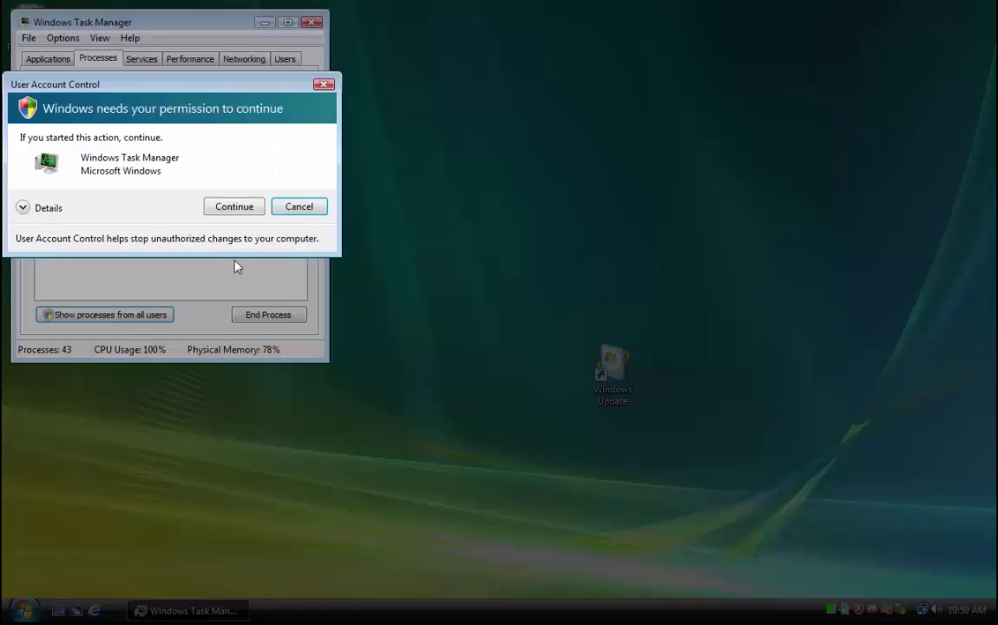
{"action": "left_click", "coordinate": [234, 207]}
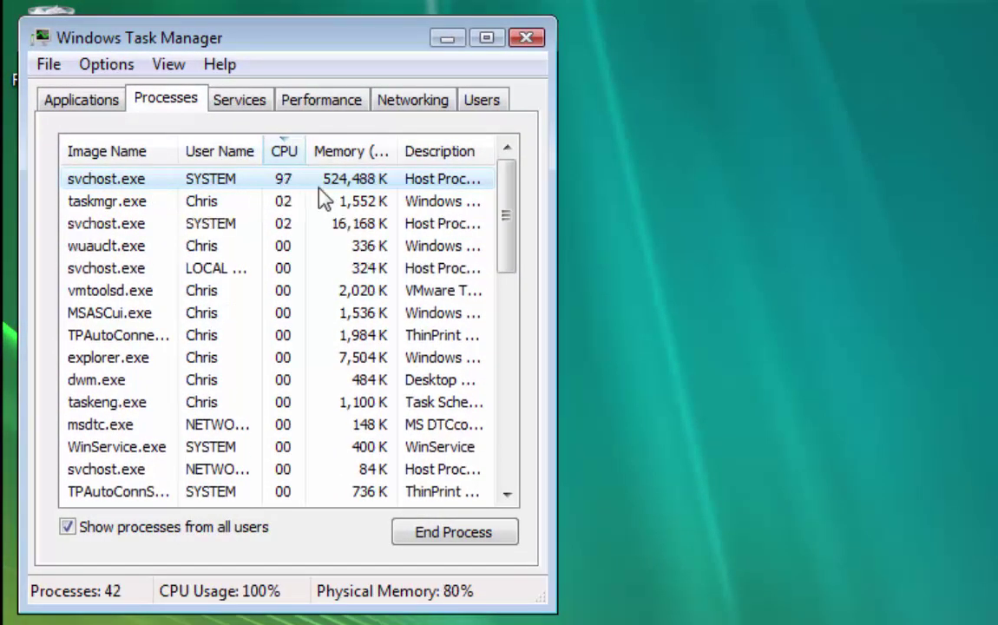
- Sort the processes by image name, check the CPU and memory use of the svchost.exe entries, and close Task Manager
{"action": "left_click", "coordinate": [130, 153]}
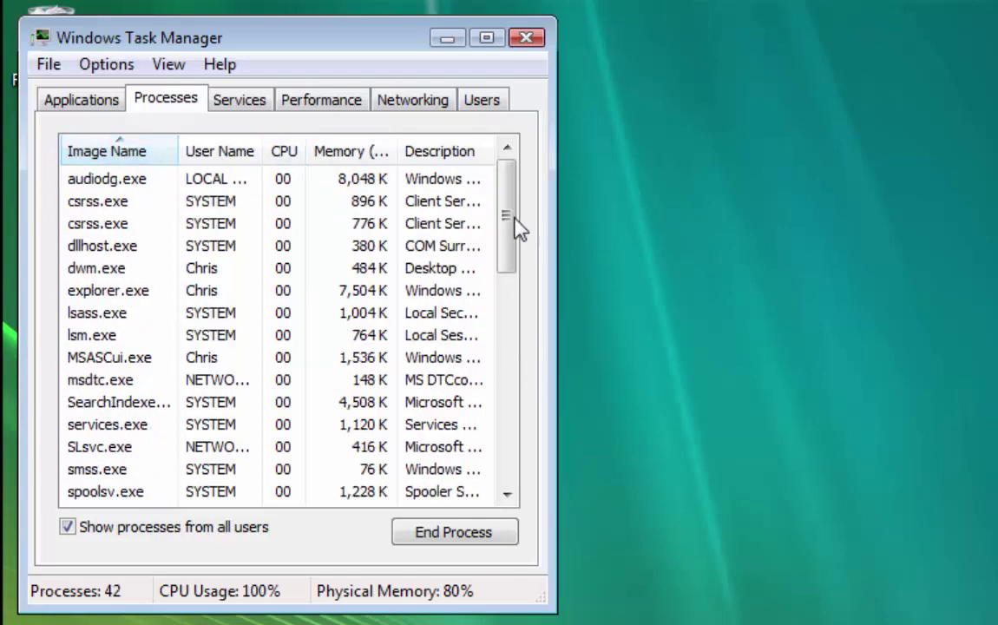
{"action": "left_click_drag", "start_coordinate": [513, 215], "coordinate": [463, 346]}
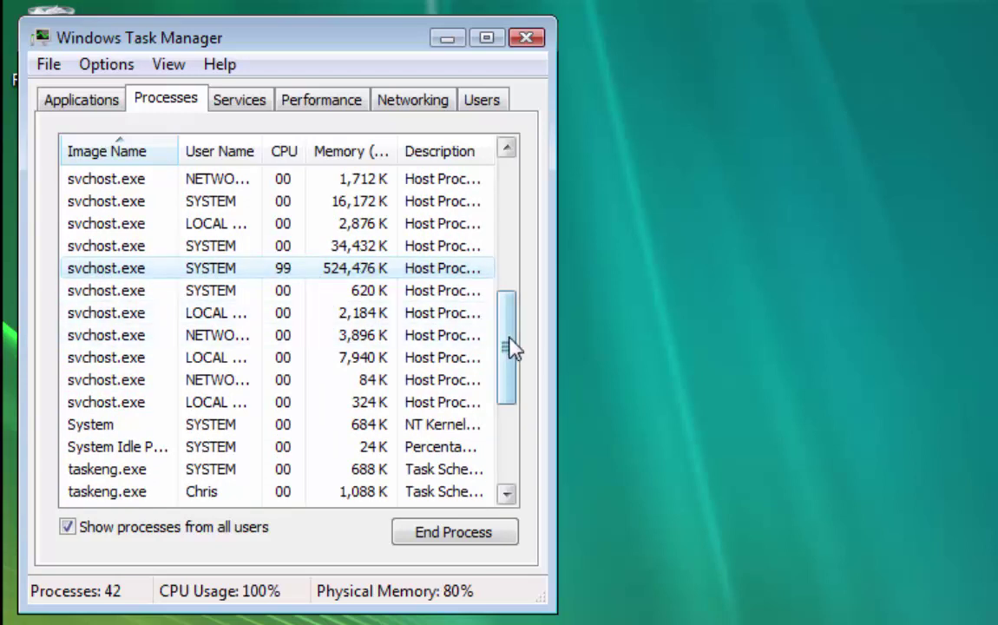
{"action": "left_click_drag", "start_coordinate": [512, 346], "coordinate": [512, 319]}
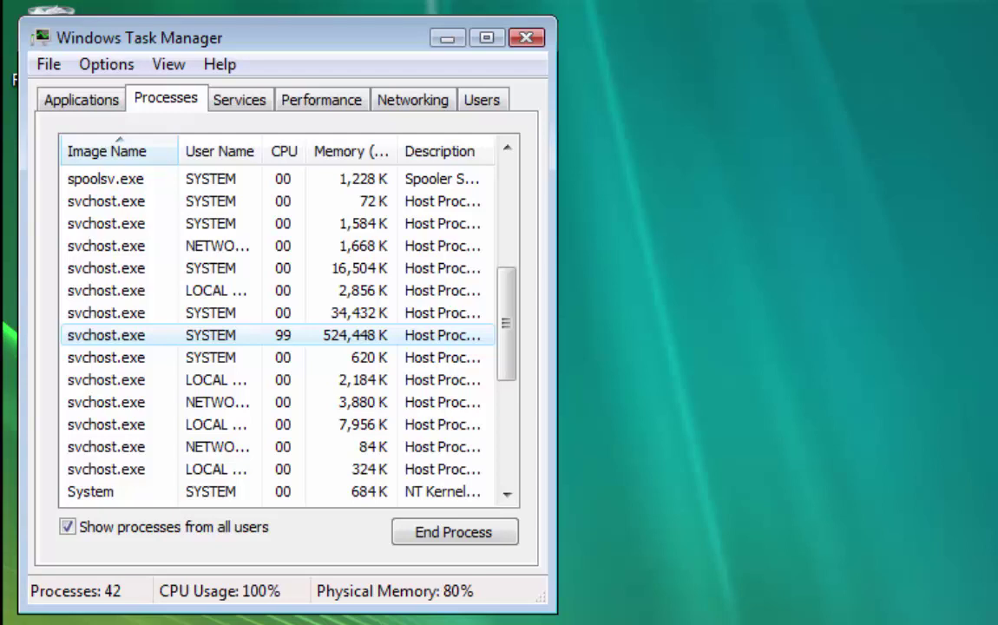
{"action": "left_click", "coordinate": [526, 37]}
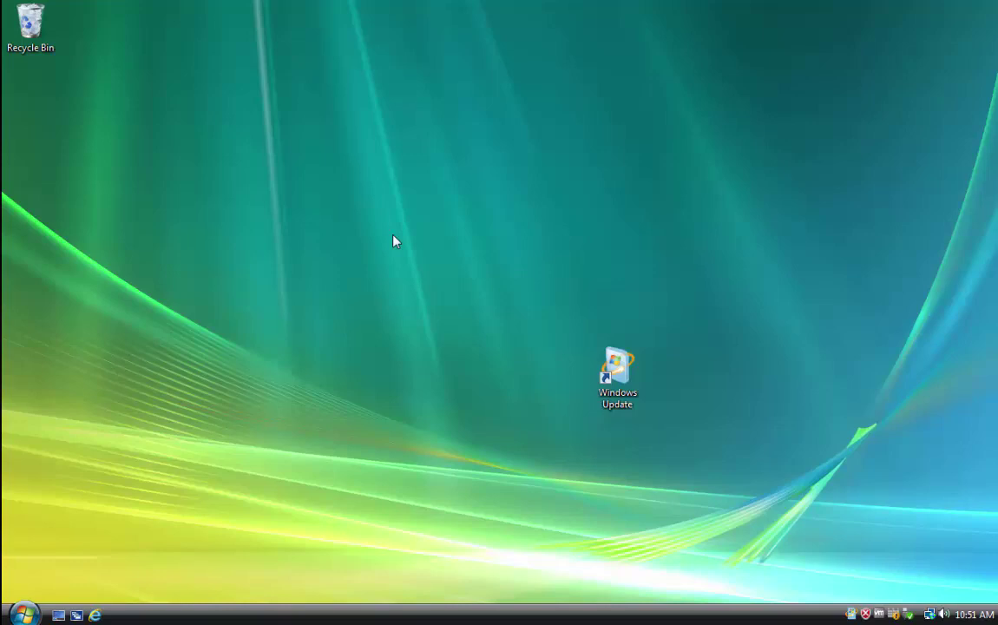
- Reopen Task Manager with all users' processes, recheck the svchost.exe resource use, and close it
{"action": "right_click", "coordinate": [470, 614]}
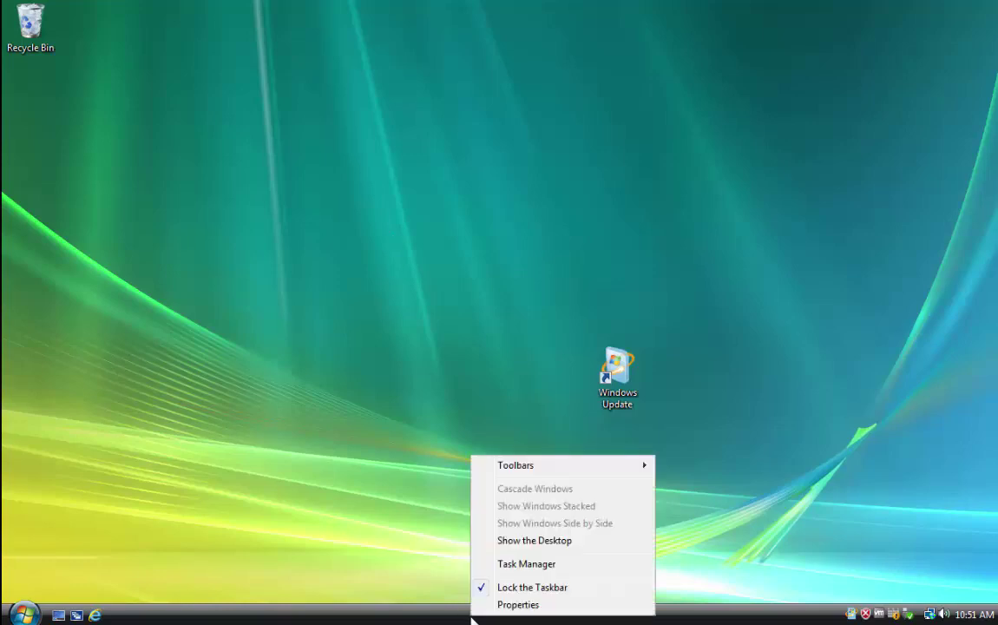
{"action": "left_click", "coordinate": [528, 564]}
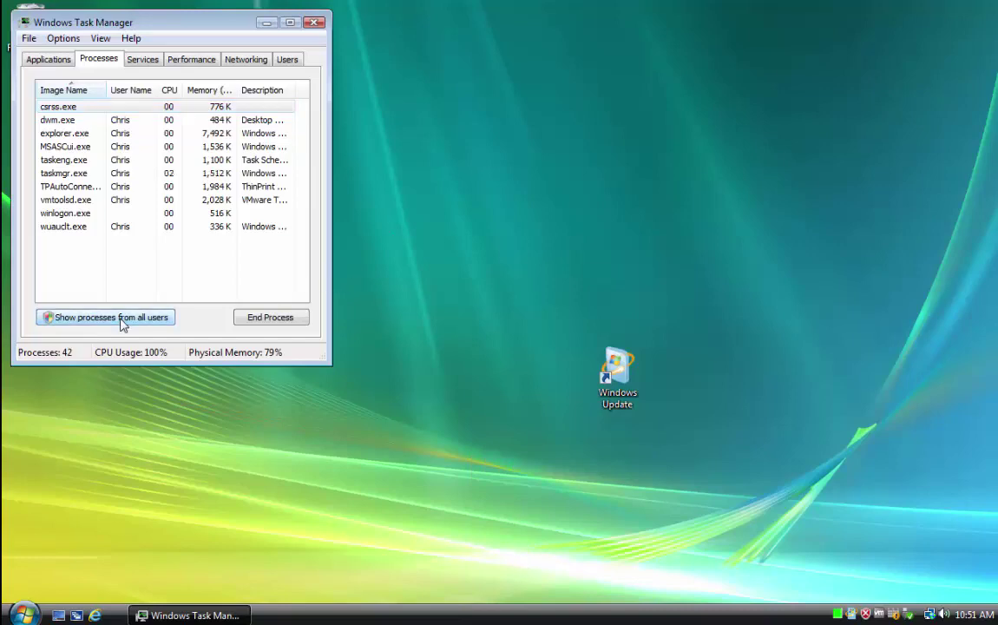
{"action": "left_click", "coordinate": [122, 318]}
{"action": "left_click", "coordinate": [238, 208]}
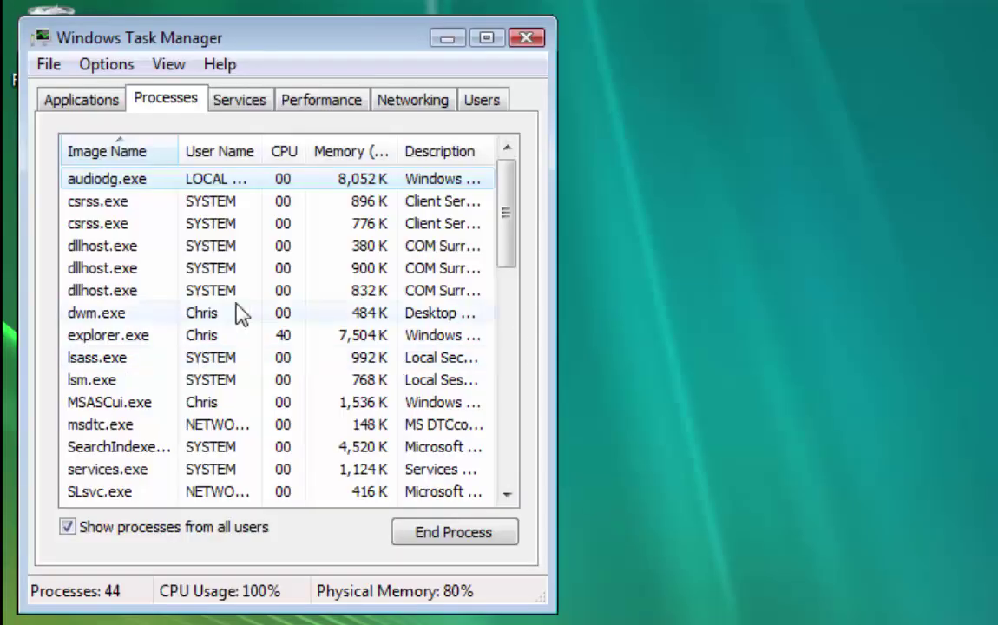
{"action": "left_click_drag", "start_coordinate": [508, 225], "coordinate": [508, 365]}
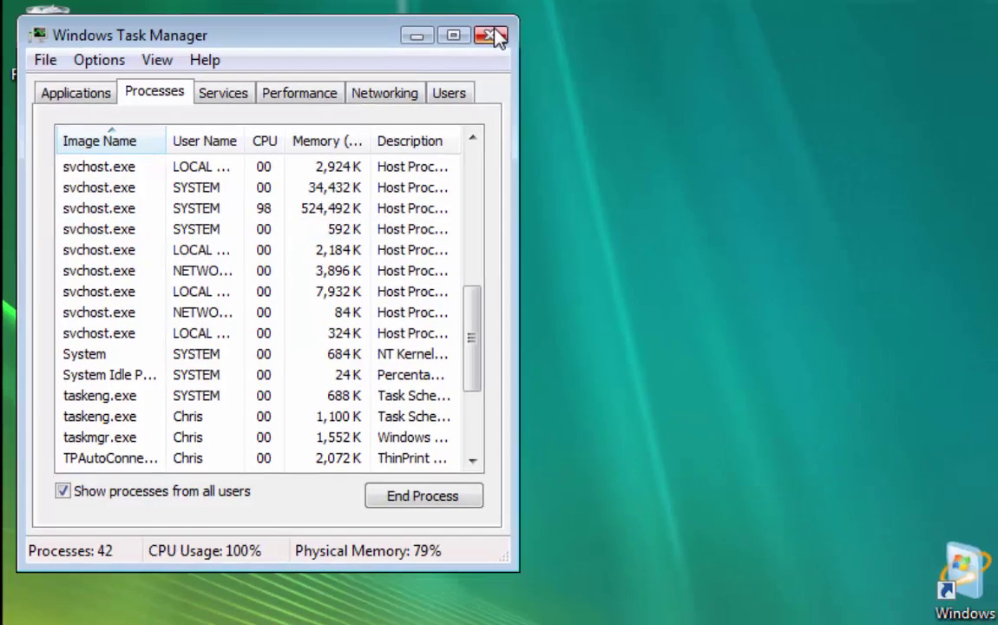
{"action": "left_click", "coordinate": [526, 37]}
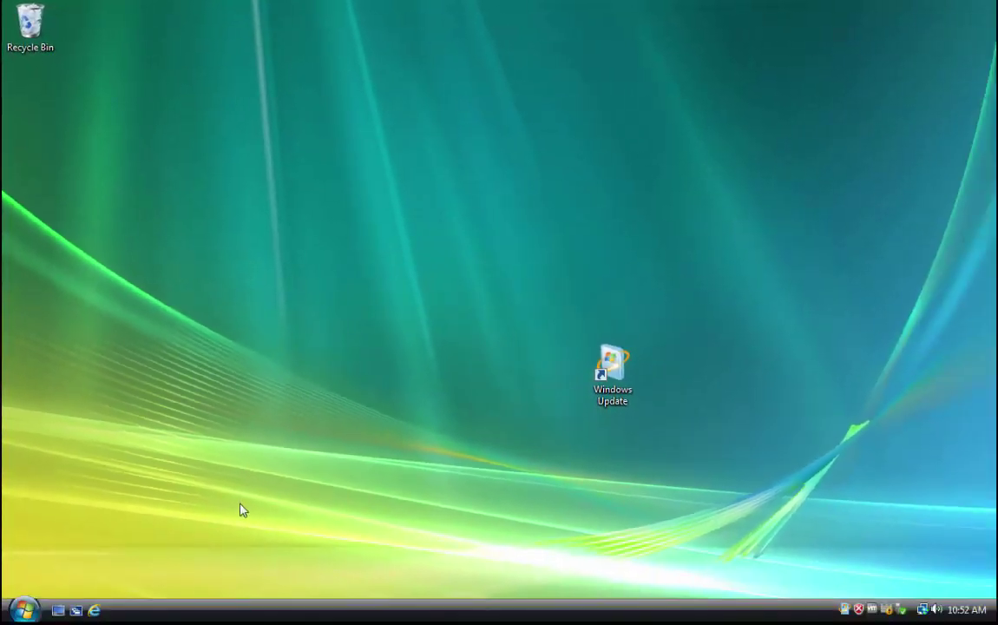
{"action": "left_click", "coordinate": [94, 611]}
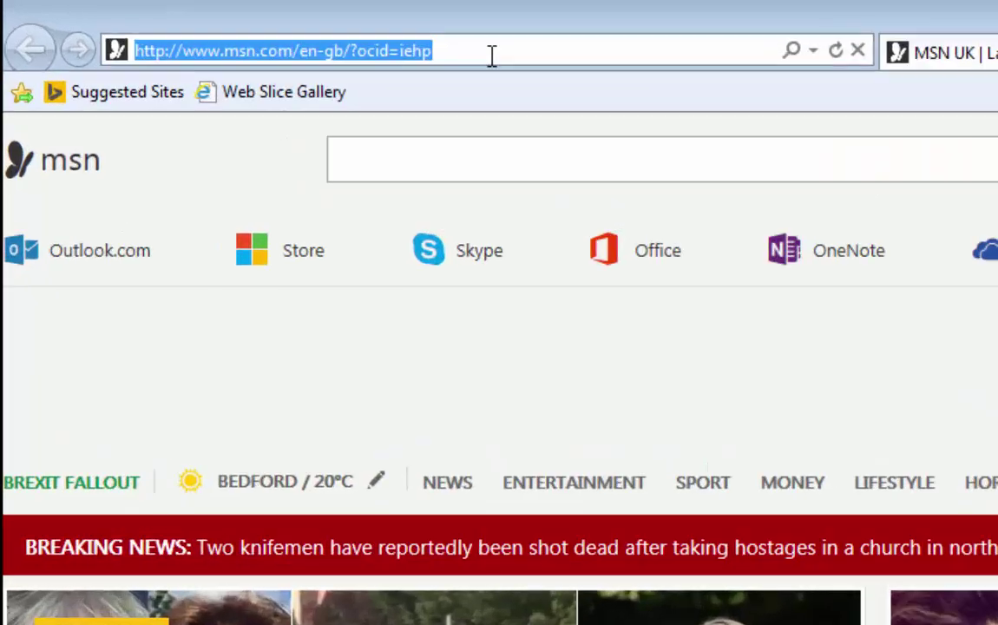
{"action": "type", "text": "http://wu.krelay.de/en/"}
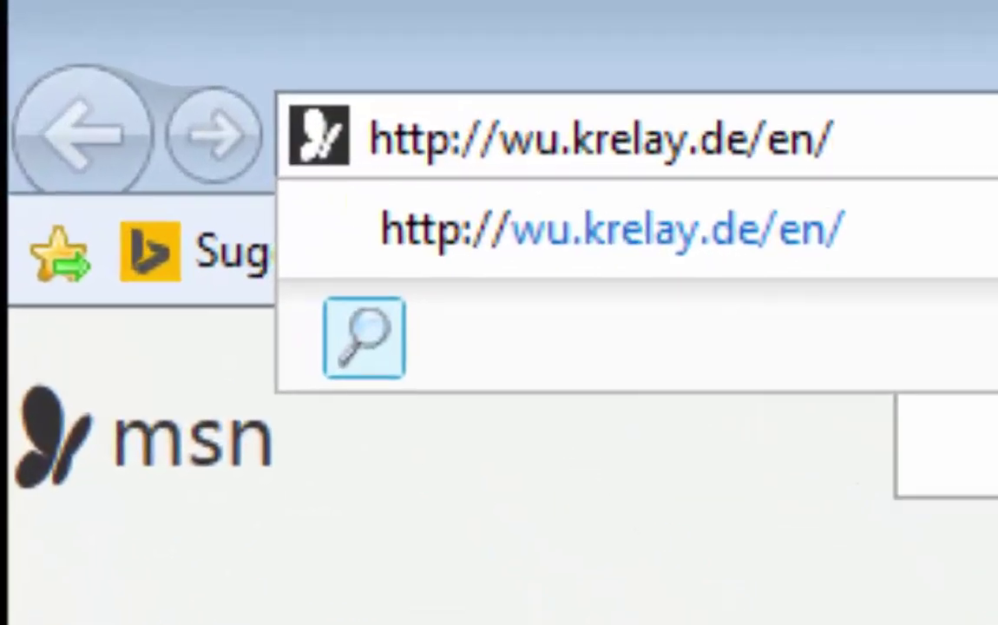
{"action": "key", "text": "Return"}
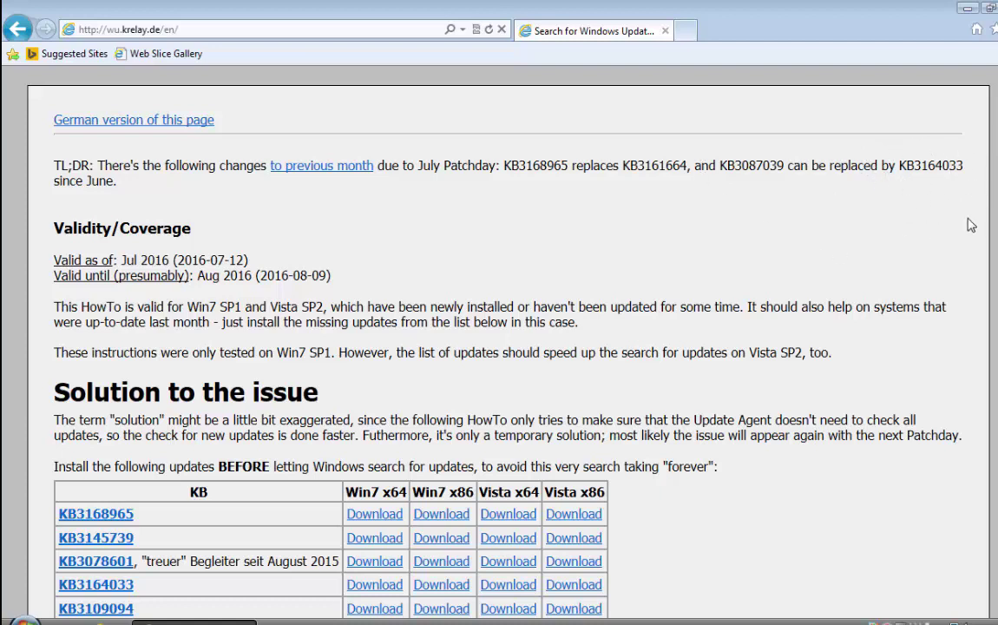
- Download the Vista x86 package of update KB3109094, save Windows6.0-KB3109094-x86.msu, and close its download page
{"action": "scroll", "coordinate": [851, 278], "scroll_direction": "down", "scroll_amount": 1}
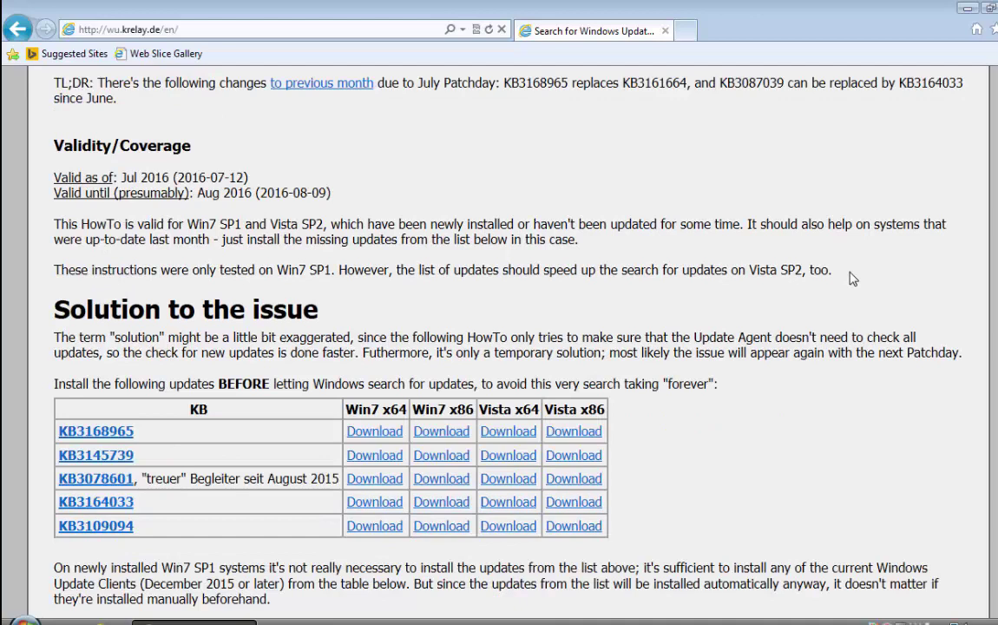
{"action": "scroll", "coordinate": [854, 278], "scroll_direction": "down", "scroll_amount": 1}
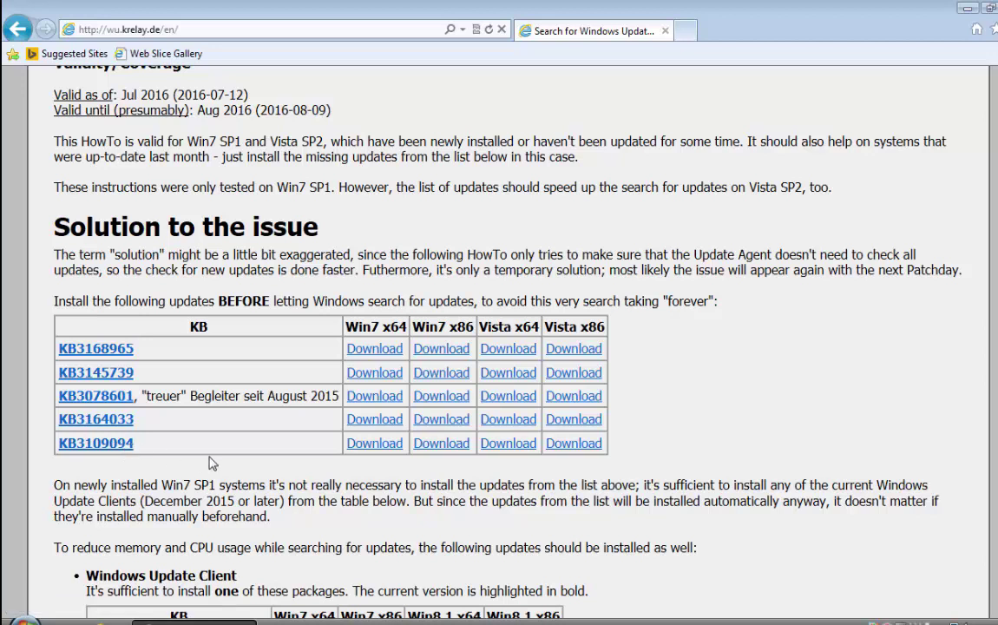
{"action": "left_click", "coordinate": [573, 444]}
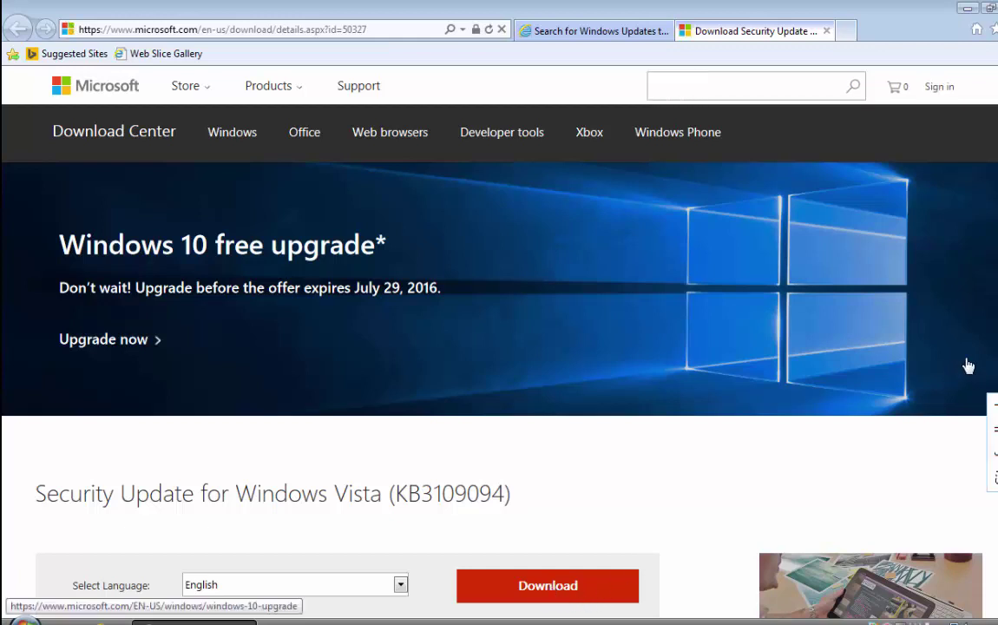
{"action": "scroll", "coordinate": [967, 369], "scroll_direction": "down", "scroll_amount": 2}
{"action": "scroll", "coordinate": [556, 383], "scroll_direction": "down", "scroll_amount": 8}
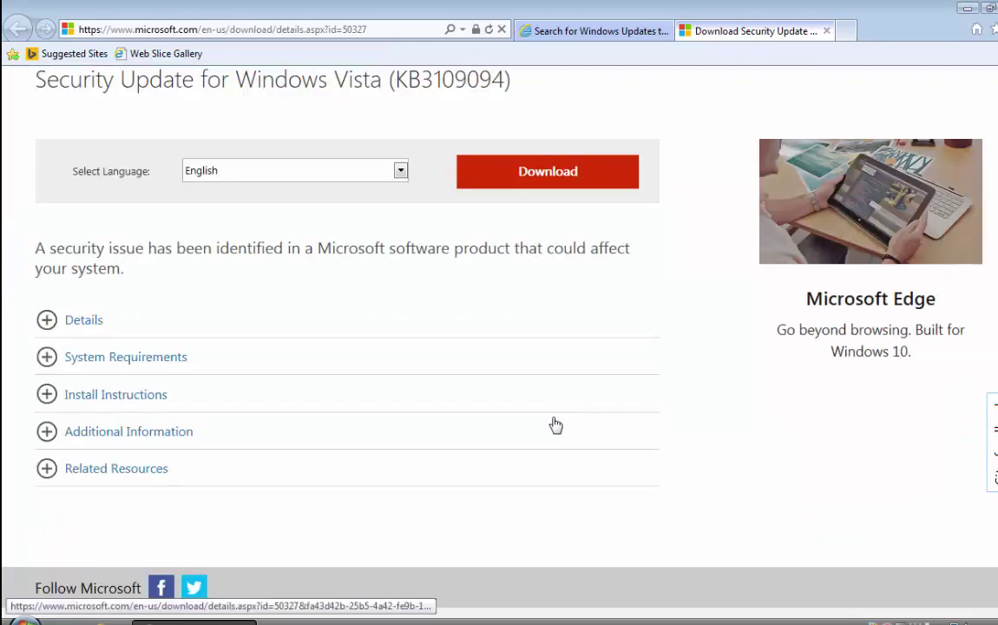
{"action": "left_click", "coordinate": [547, 177]}
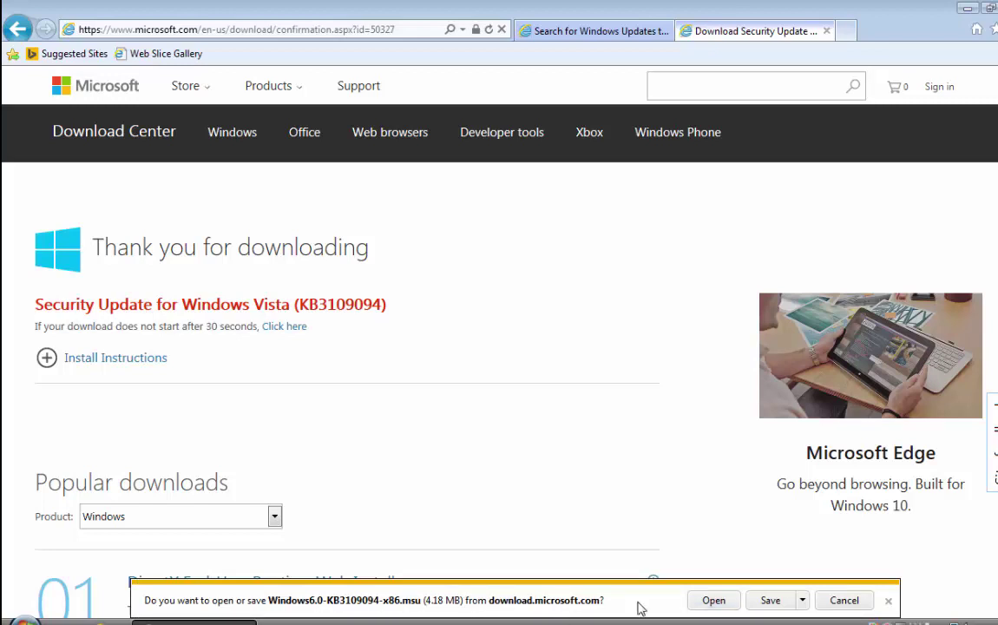
{"action": "left_click", "coordinate": [804, 603]}
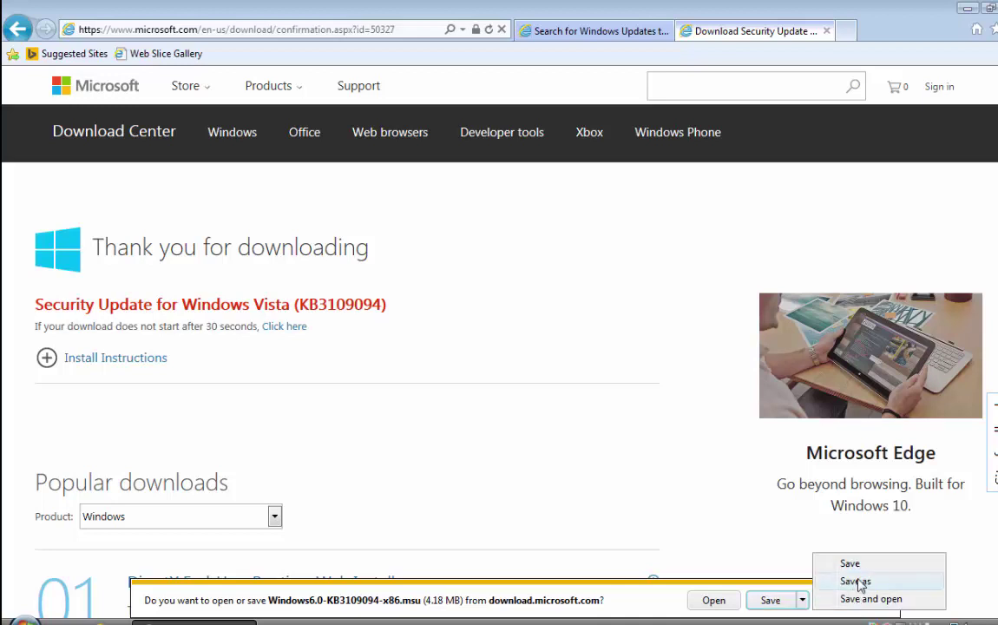
{"action": "left_click", "coordinate": [771, 601]}
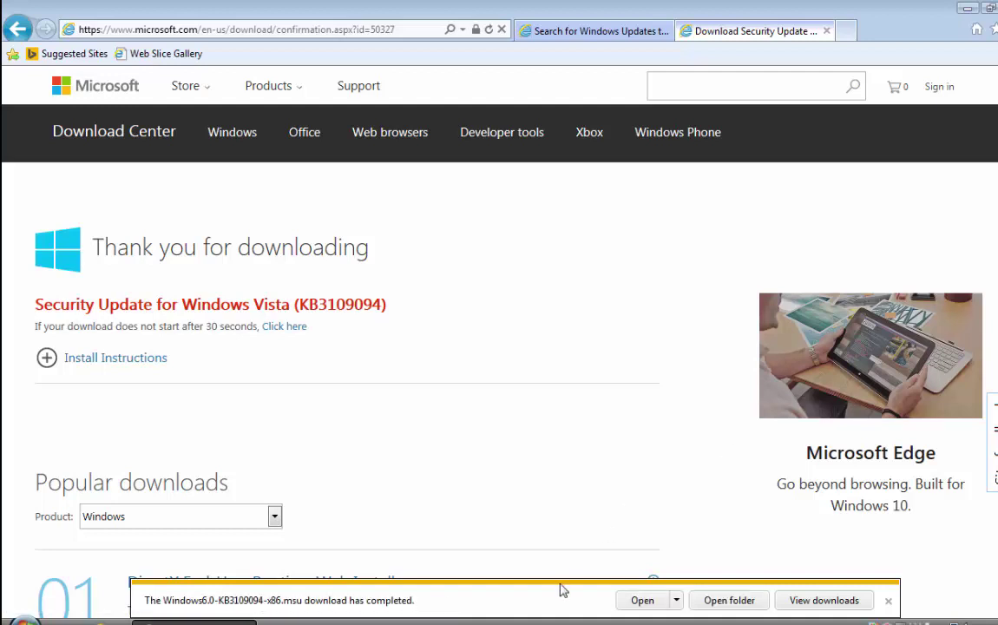
{"action": "left_click", "coordinate": [826, 32]}
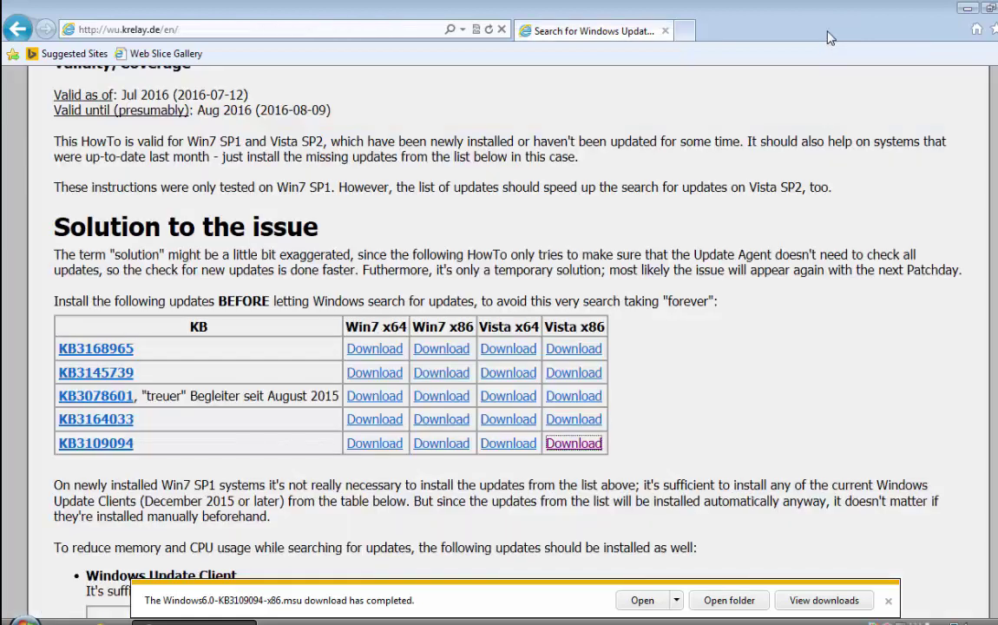
- Download the Vista x86 package of update KB3164033, save Windows6.0-KB3164033-x86.msu, and close its download page
{"action": "left_click", "coordinate": [575, 422]}
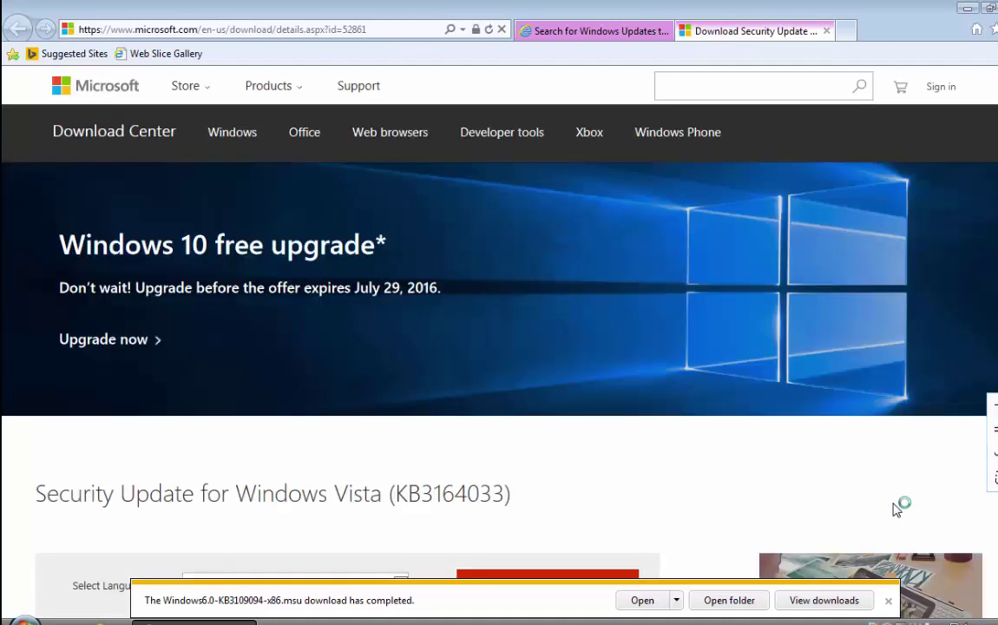
{"action": "scroll", "coordinate": [975, 425], "scroll_direction": "down", "scroll_amount": 1}
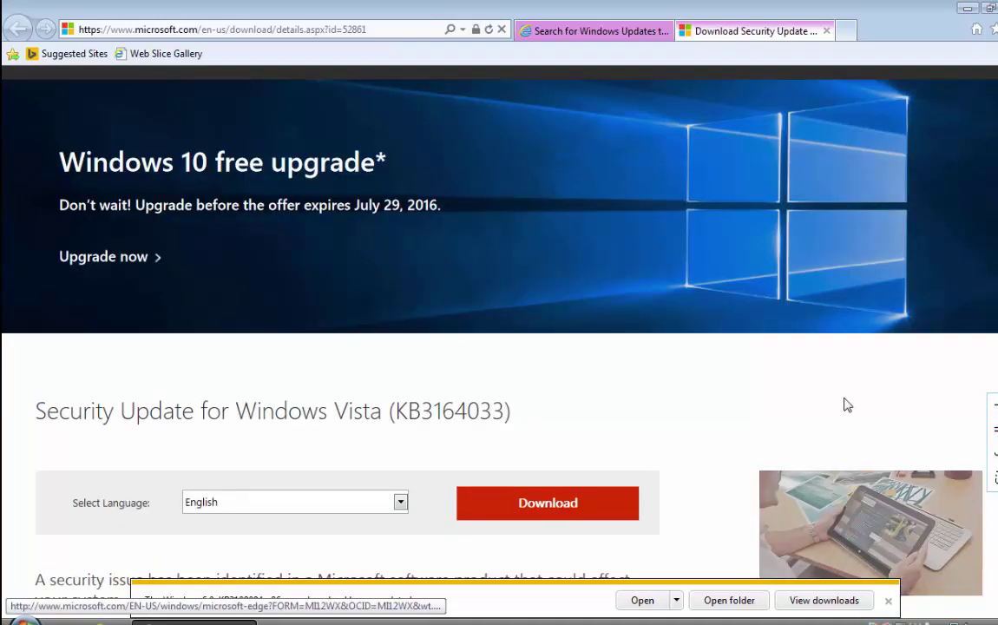
{"action": "scroll", "coordinate": [542, 481], "scroll_direction": "down", "scroll_amount": 3}
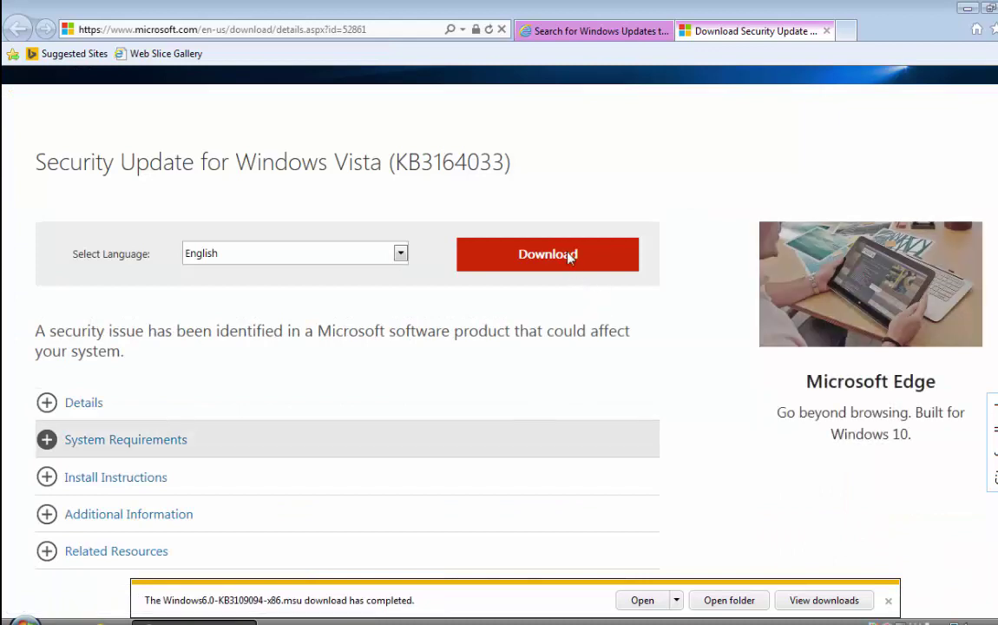
{"action": "left_click", "coordinate": [560, 257]}
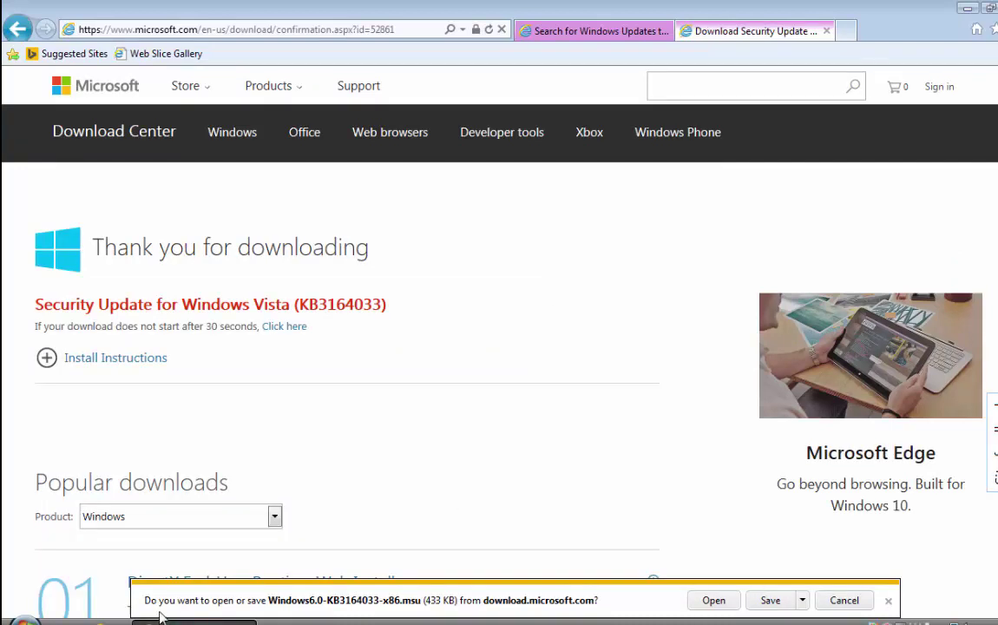
{"action": "left_click", "coordinate": [776, 601]}
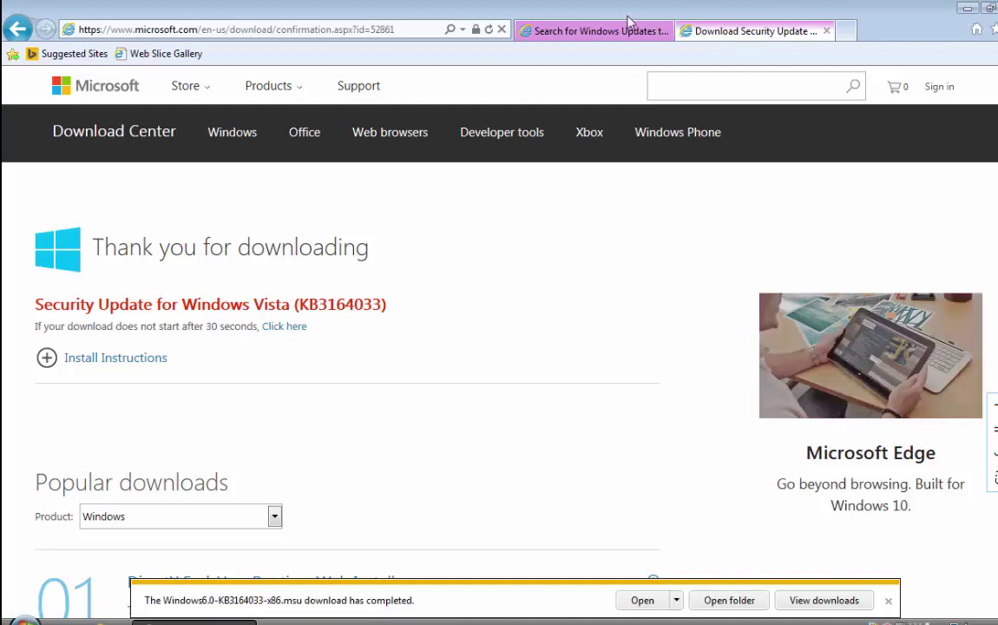
{"action": "left_click", "coordinate": [827, 33]}
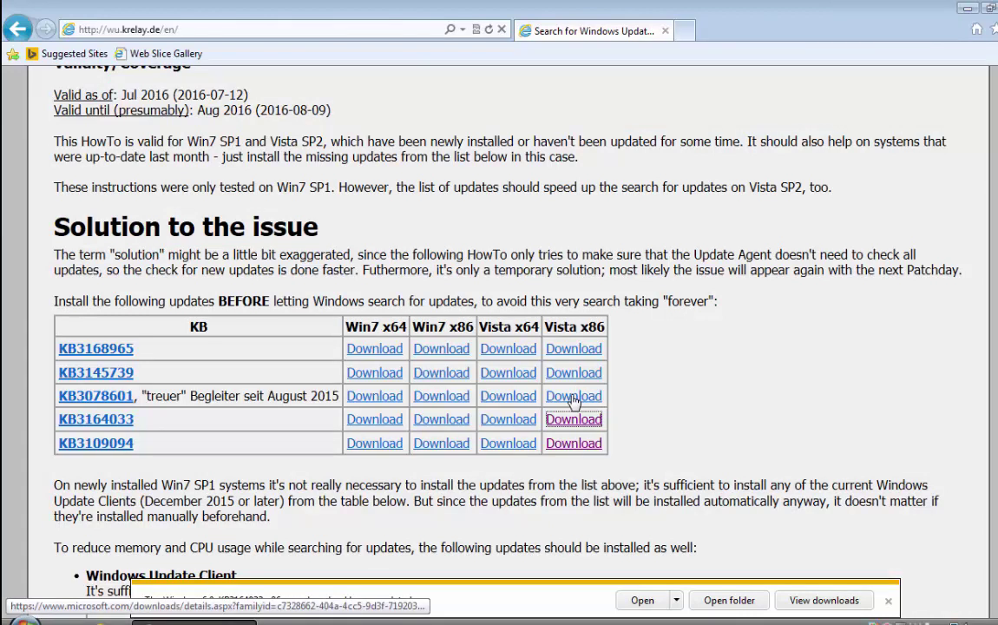
- Download the Vista x86 package of update KB3078601, save Windows6.0-KB3078601-x86.msu, and close its download page
{"action": "left_click", "coordinate": [574, 396]}
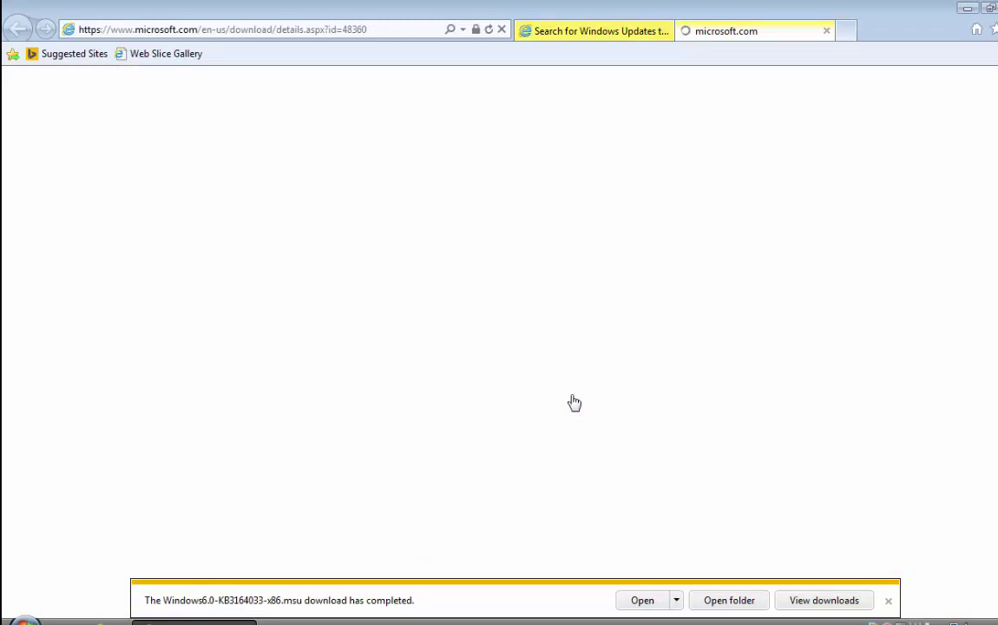
{"action": "scroll", "coordinate": [645, 447], "scroll_direction": "down", "scroll_amount": 3}
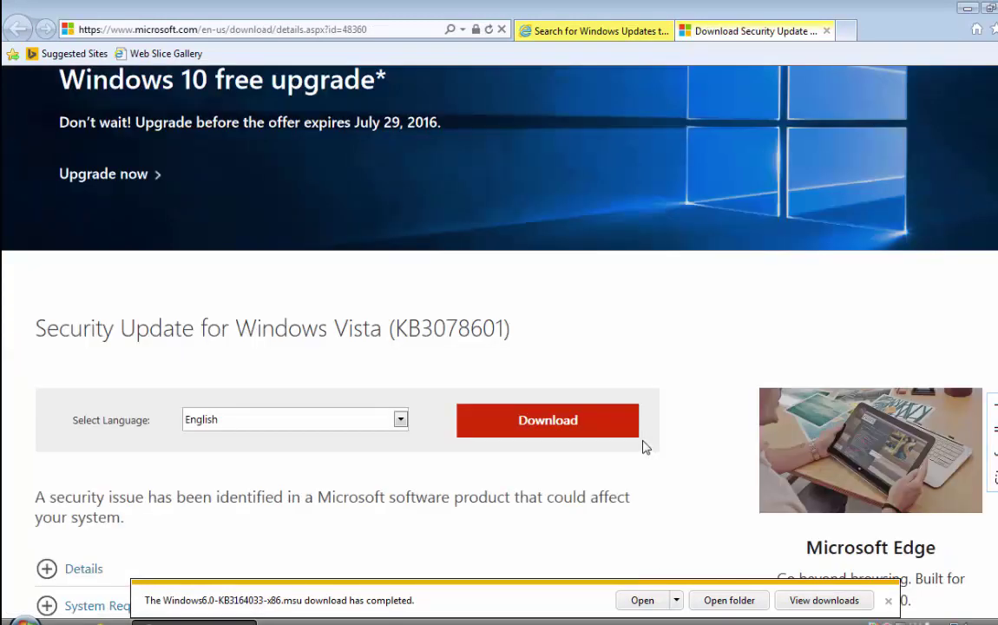
{"action": "left_click", "coordinate": [548, 426]}
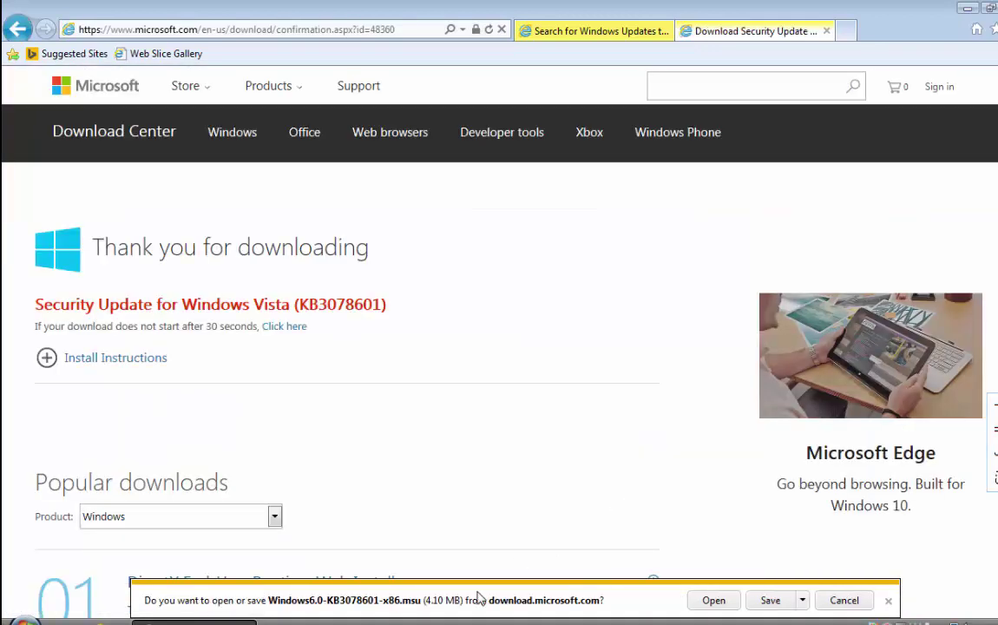
{"action": "left_click", "coordinate": [772, 602]}
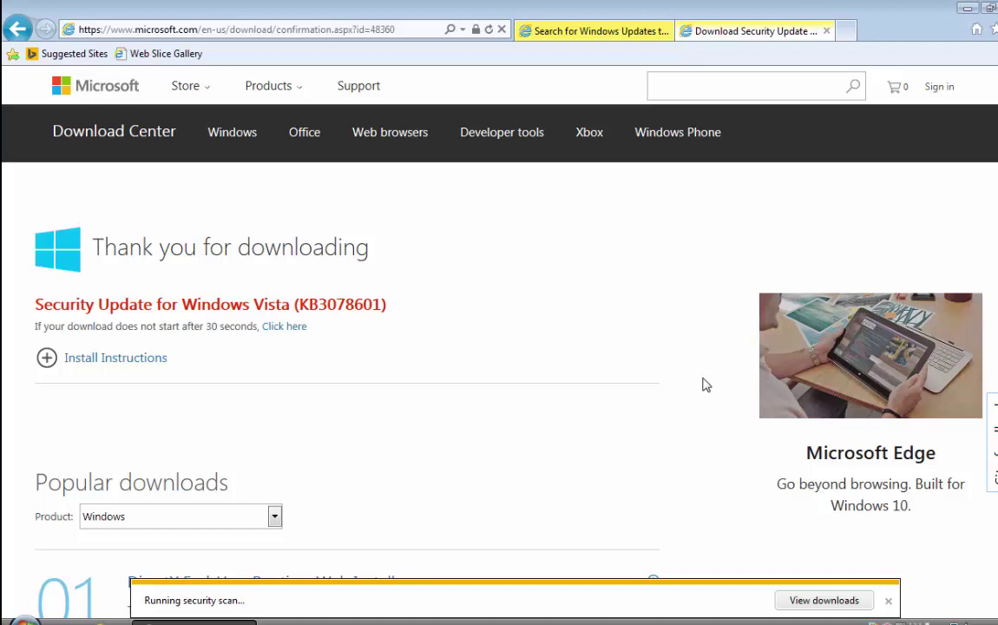
{"action": "left_click", "coordinate": [827, 32]}
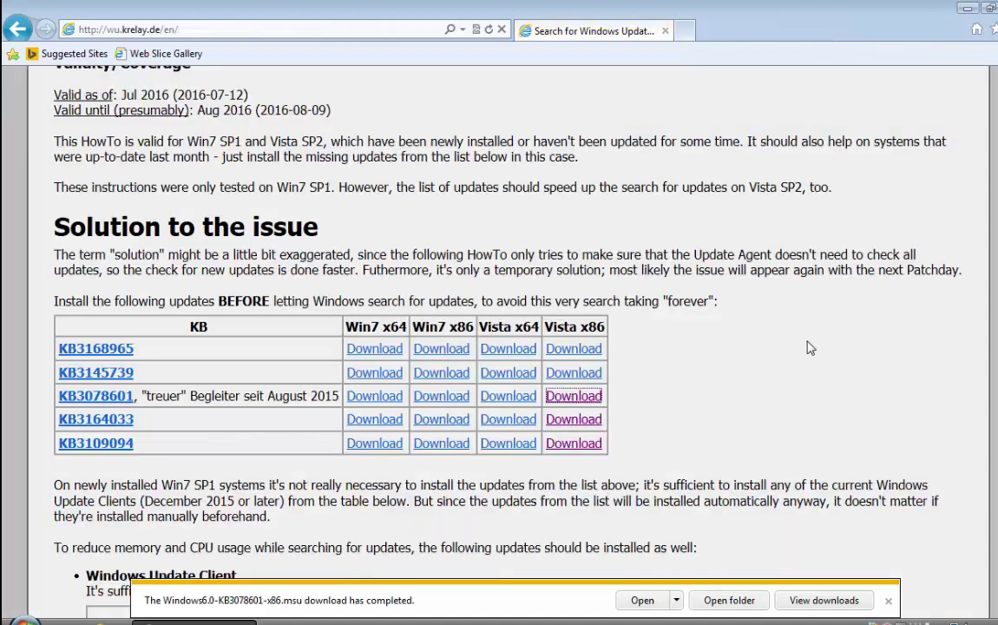
- Download the Vista x86 package of update KB3145739, save Windows6.0-KB3145739-x86.msu, and close its download page
{"action": "left_click", "coordinate": [573, 378]}
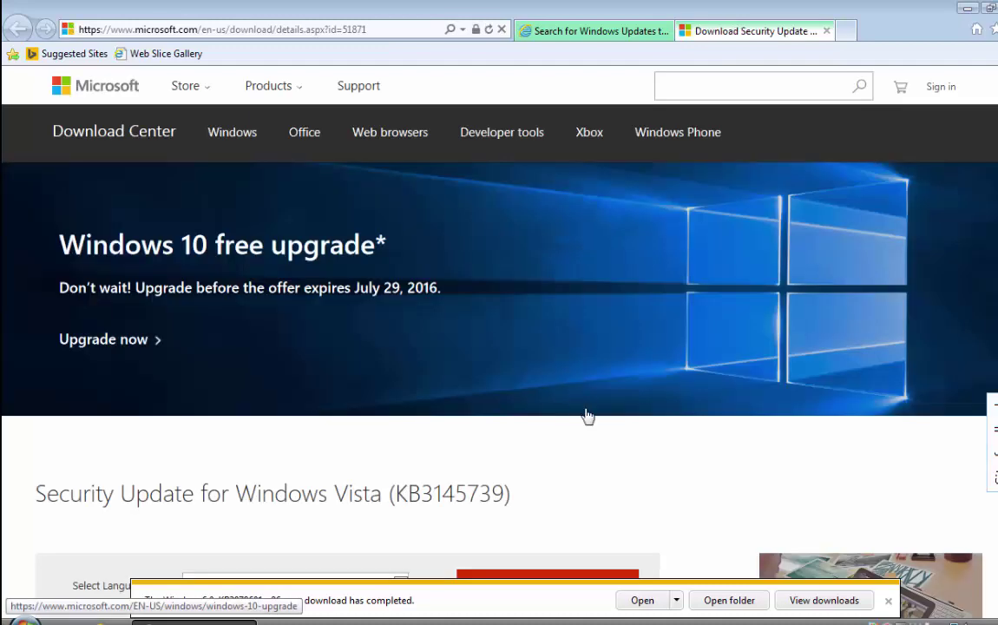
{"action": "scroll", "coordinate": [595, 520], "scroll_direction": "down", "scroll_amount": 2}
{"action": "left_click", "coordinate": [553, 422]}
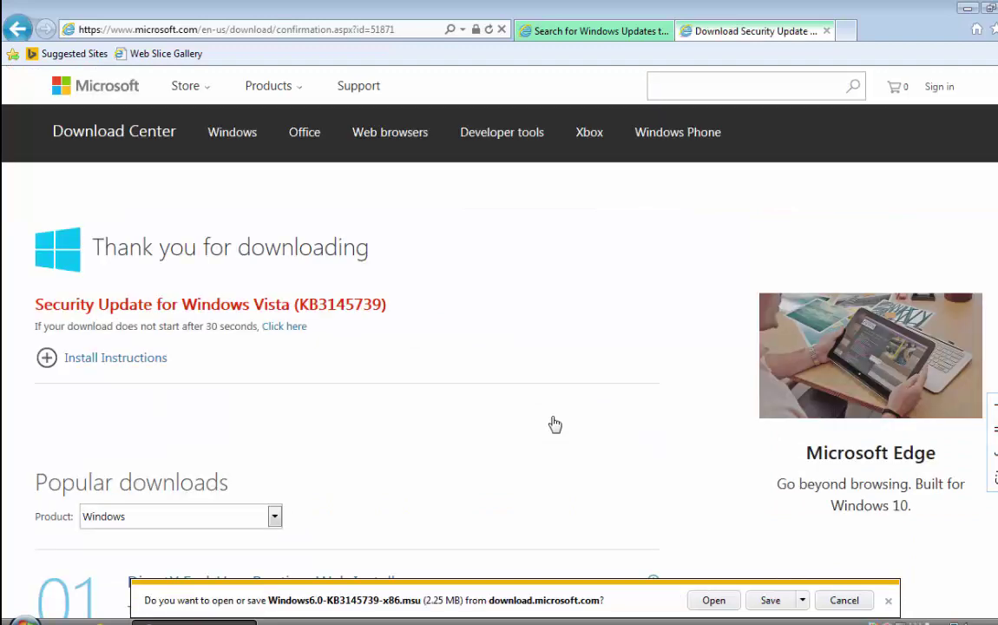
{"action": "left_click", "coordinate": [769, 600]}
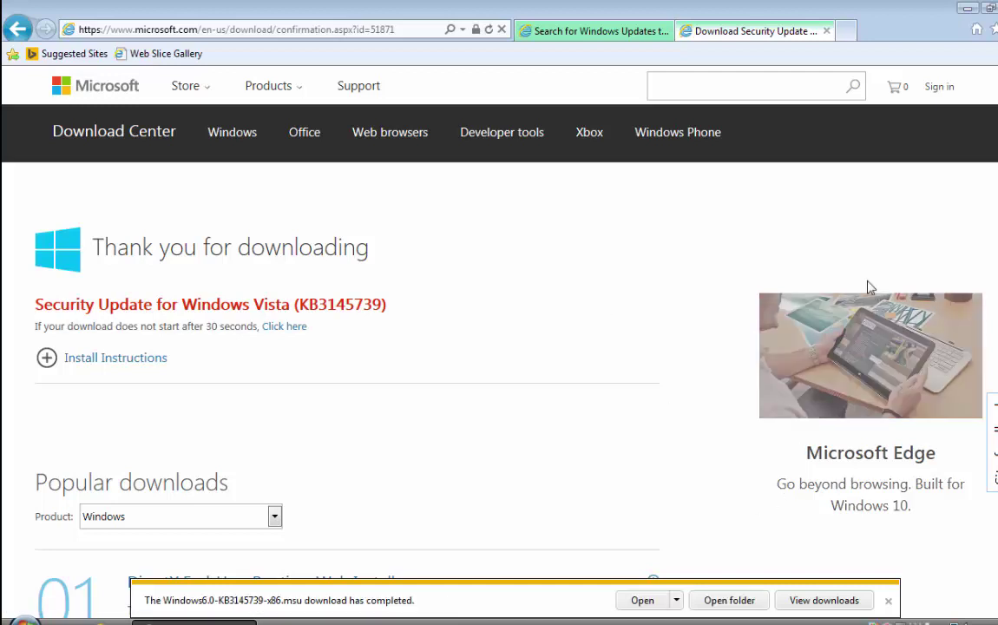
{"action": "left_click", "coordinate": [827, 31]}
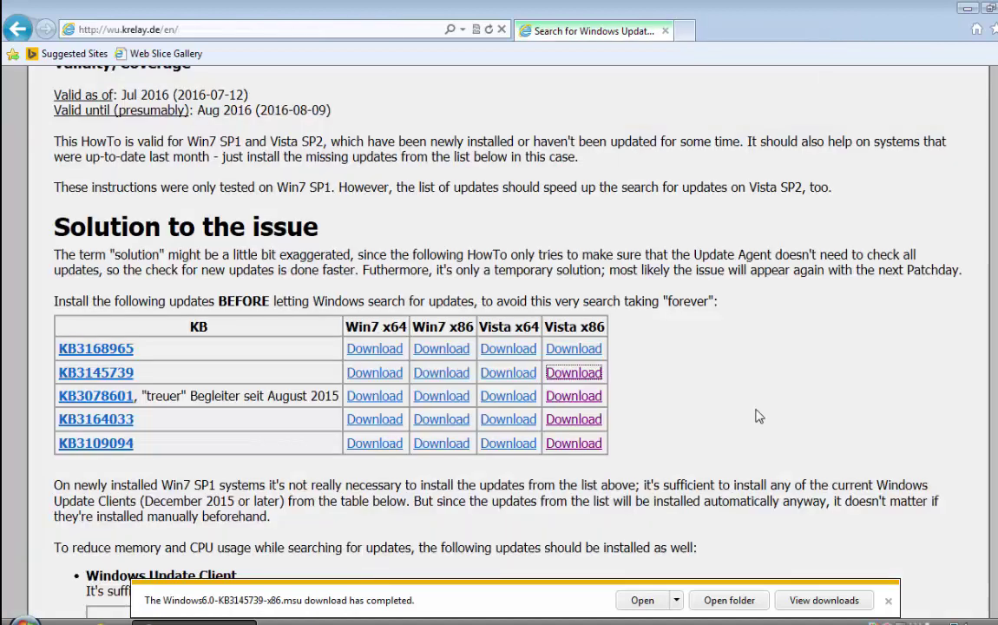
- Download the Vista x86 package of update KB3168965, save Windows6.0-KB3168965-x86.msu, and close all browser tabs
{"action": "left_click", "coordinate": [574, 350]}
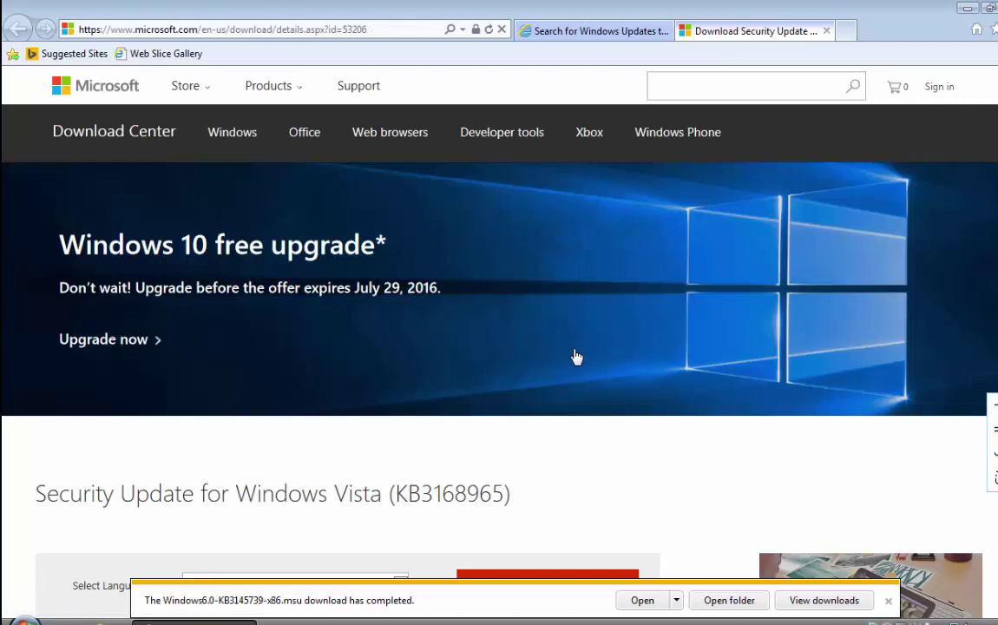
{"action": "scroll", "coordinate": [606, 430], "scroll_direction": "down", "scroll_amount": 1}
{"action": "scroll", "coordinate": [606, 431], "scroll_direction": "down", "scroll_amount": 1}
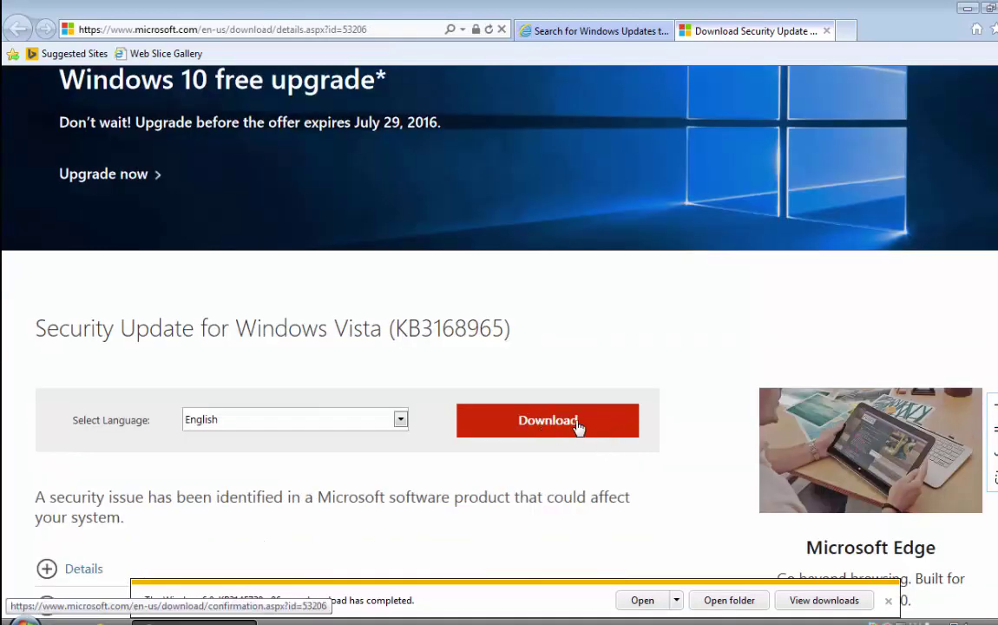
{"action": "left_click", "coordinate": [578, 426]}
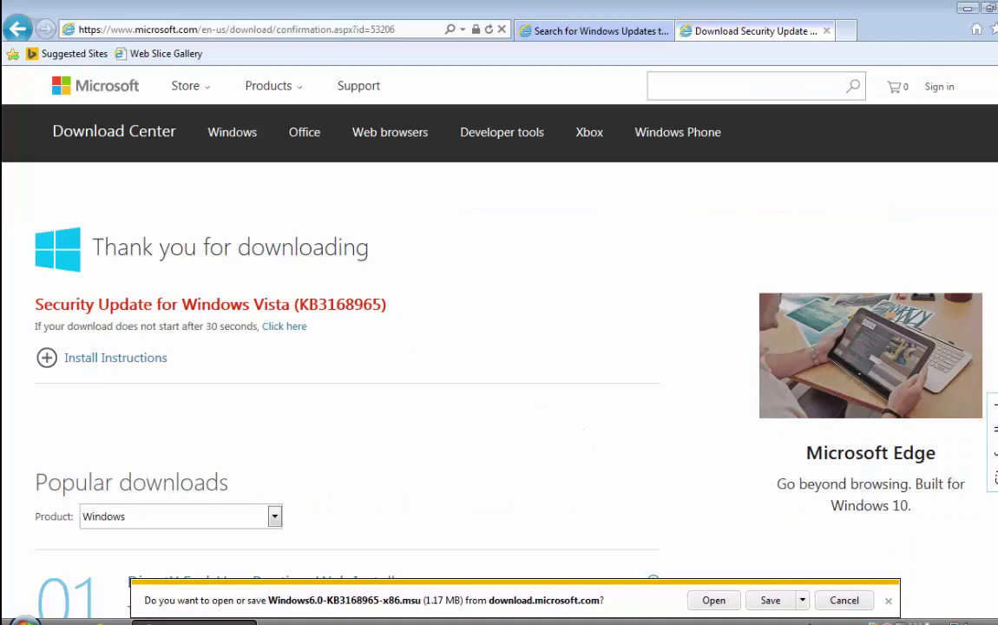
{"action": "left_click", "coordinate": [769, 601]}
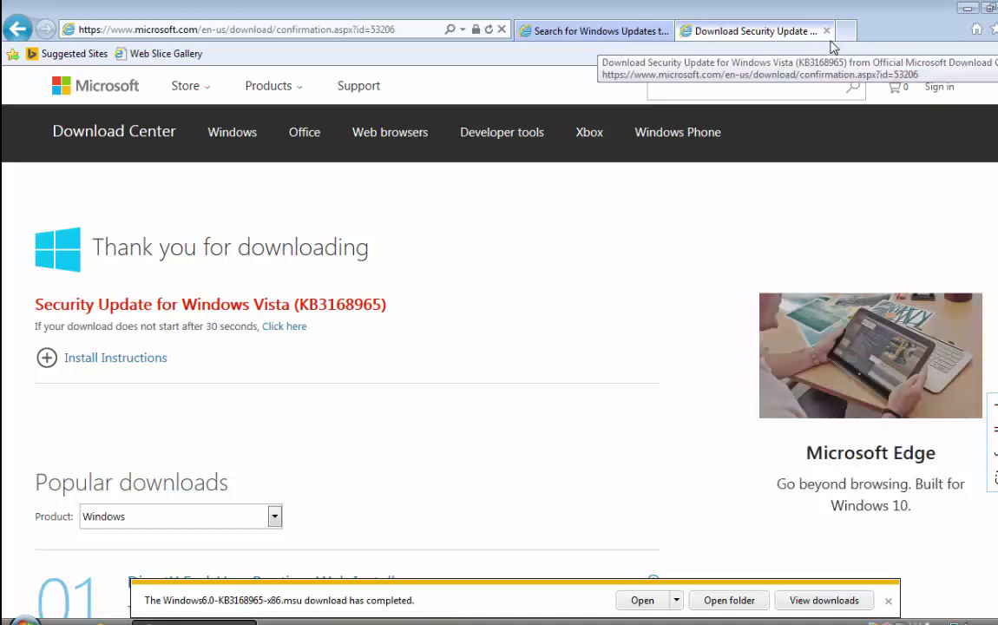
{"action": "key", "text": "alt+F4"}
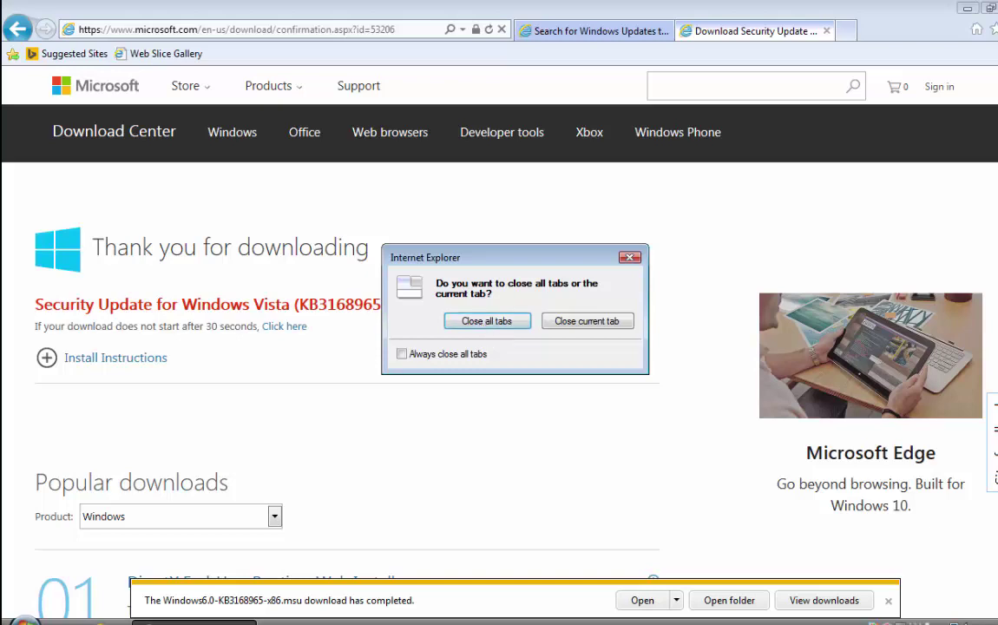
{"action": "left_click", "coordinate": [510, 329]}
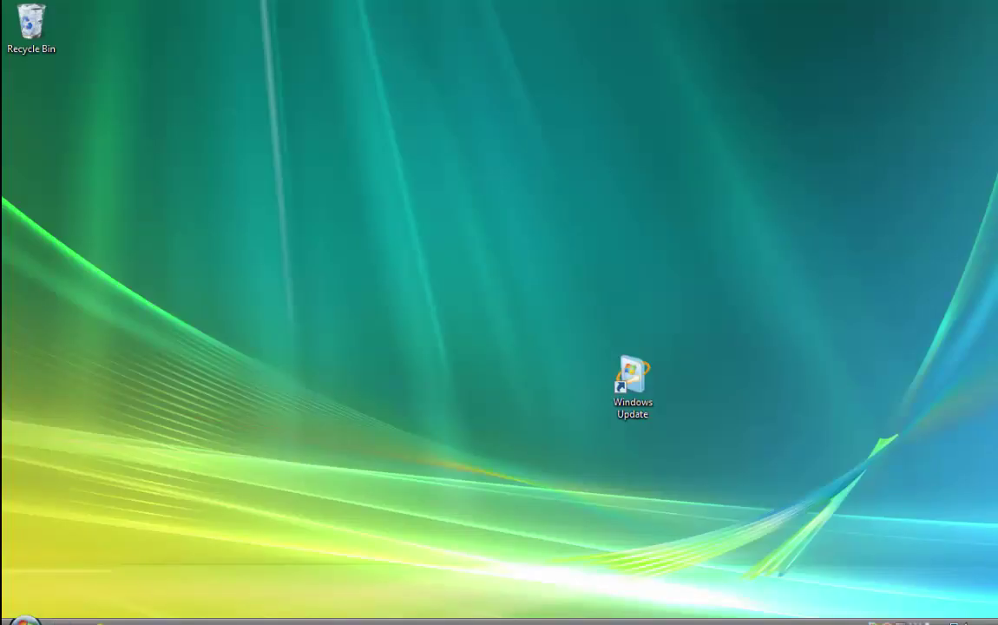
- Open Control Panel, change it to Classic View, and open Windows Update
{"action": "left_click", "coordinate": [25, 620]}
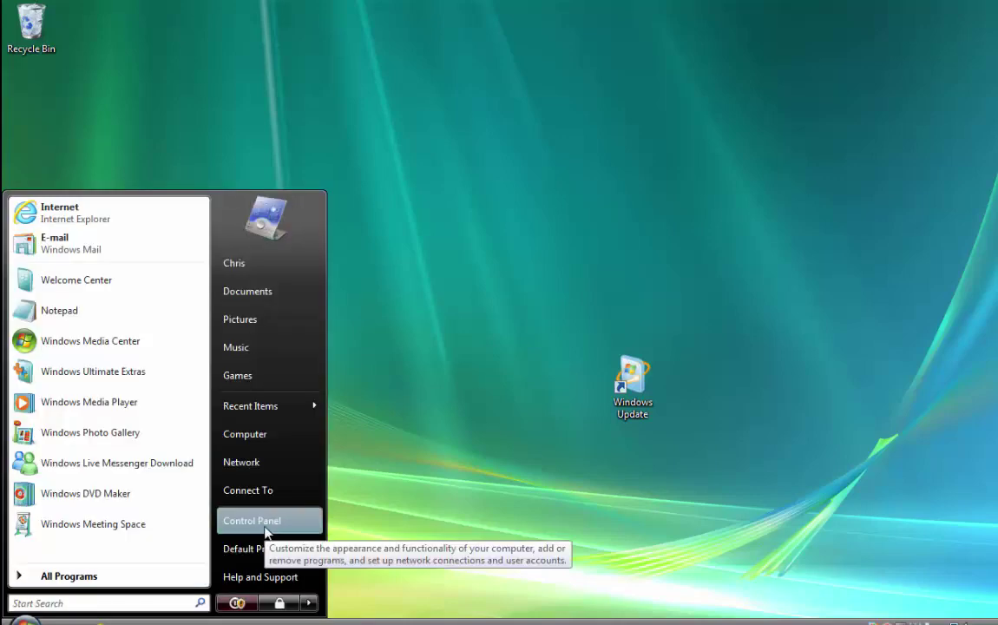
{"action": "key", "text": "super"}
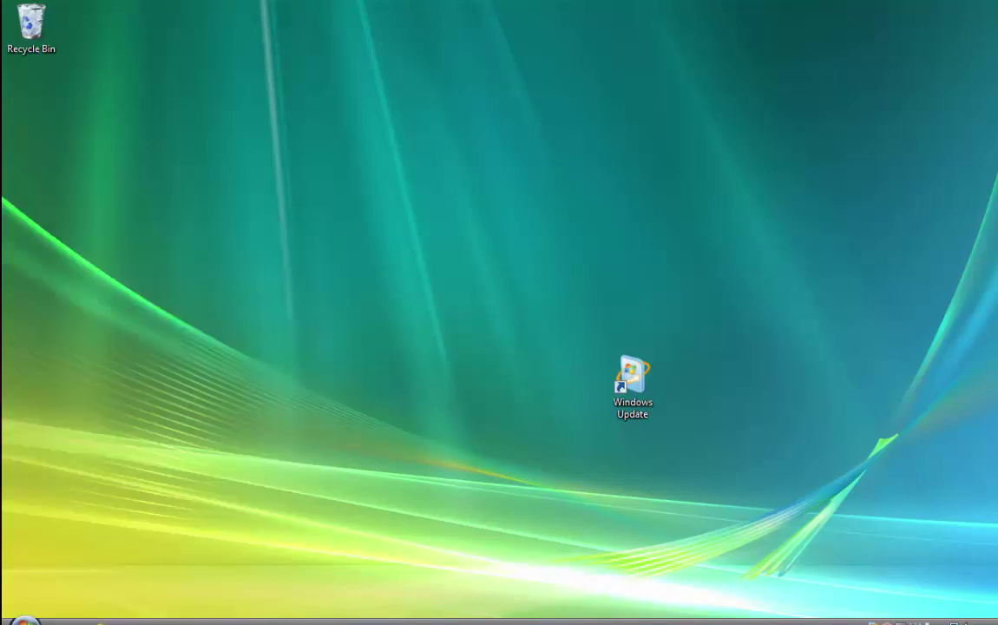
{"action": "key", "text": "super"}
{"action": "left_click", "coordinate": [264, 522]}
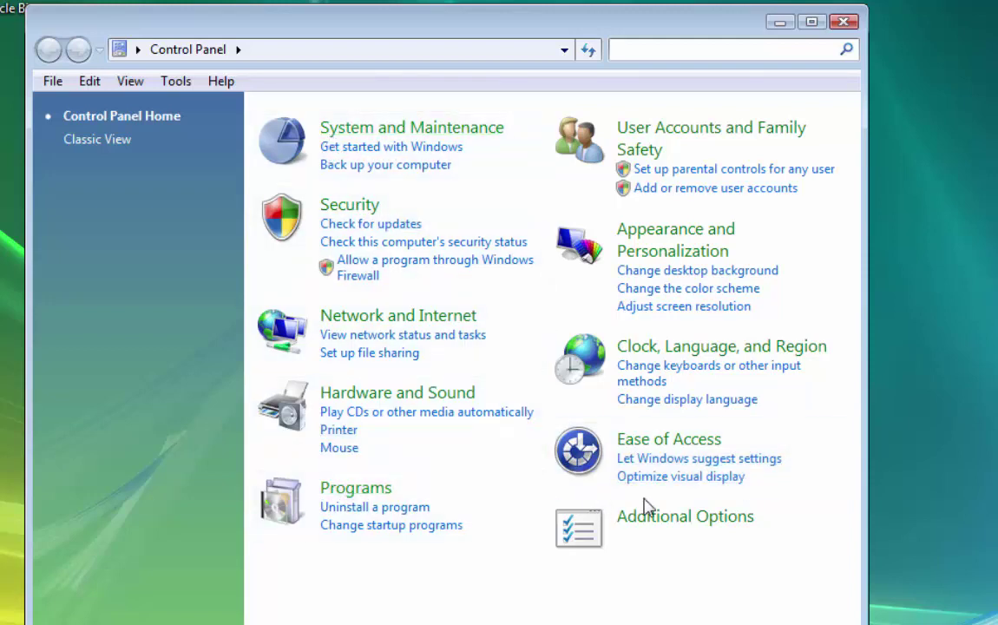
{"action": "left_click", "coordinate": [115, 149]}
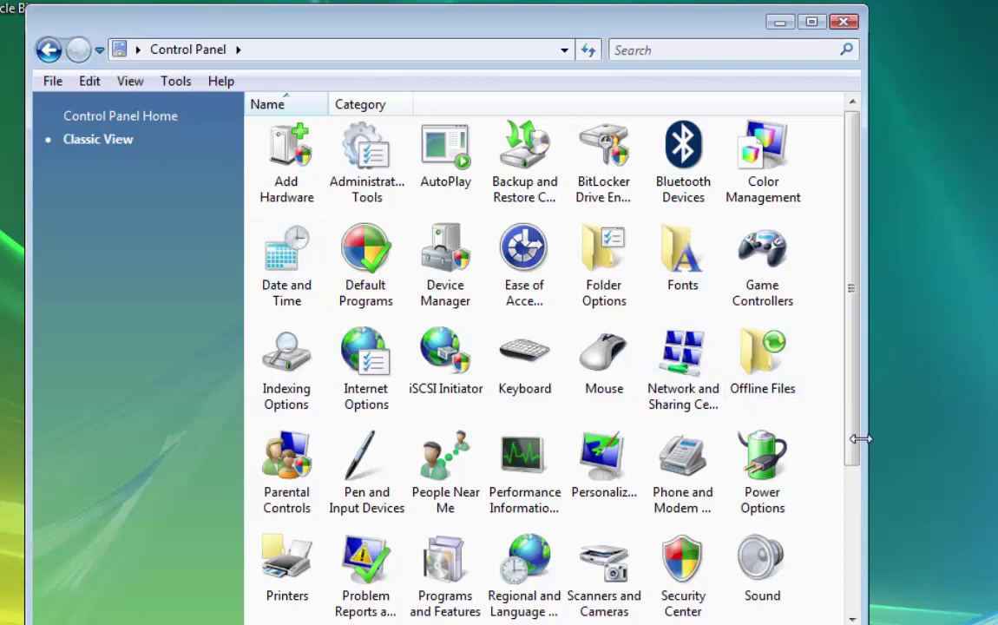
{"action": "left_click", "coordinate": [854, 488]}
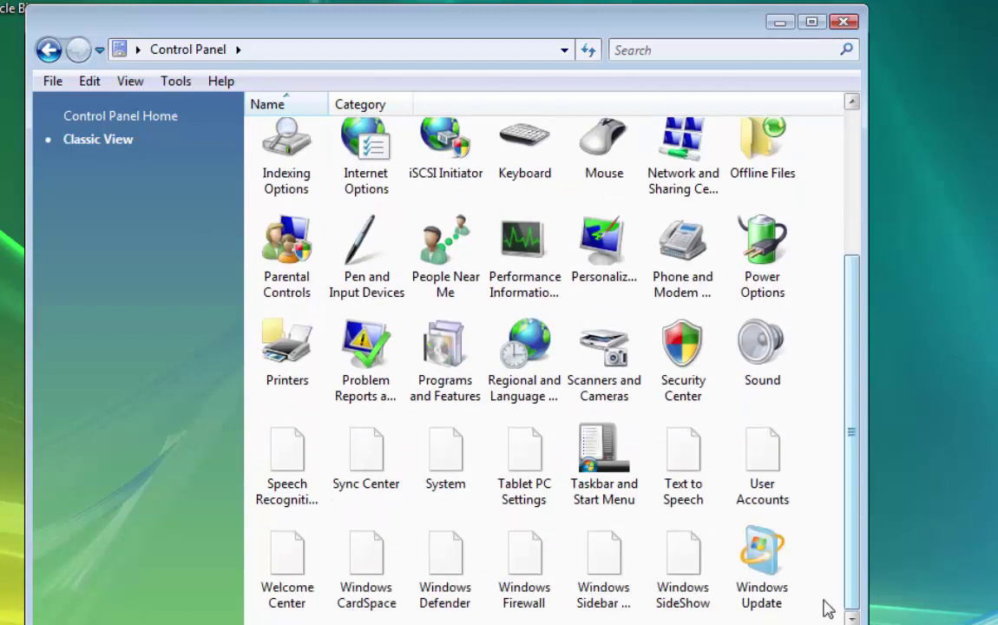
{"action": "double_click", "coordinate": [761, 568]}
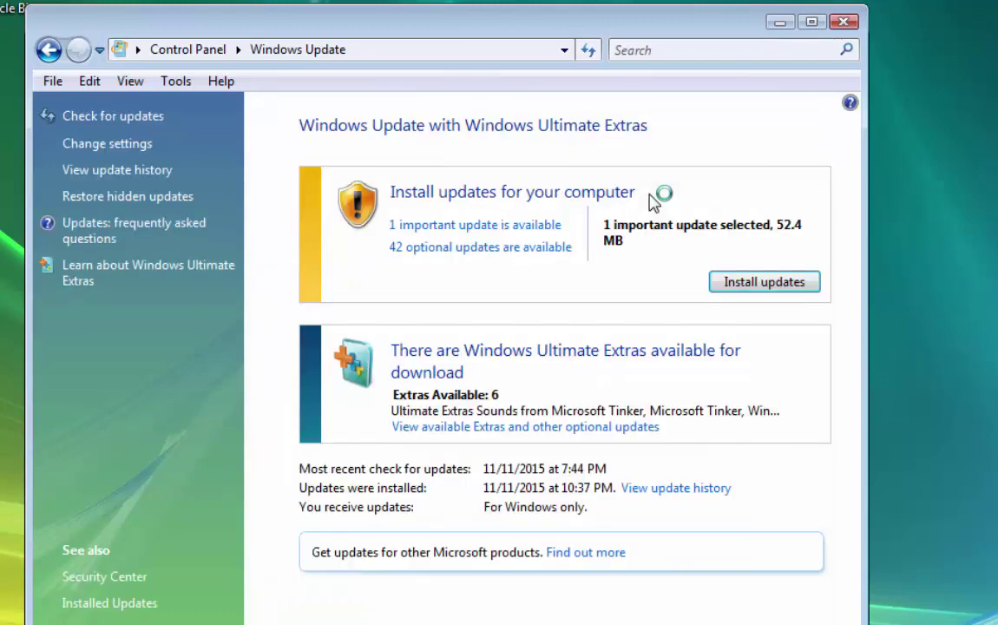
- Set important updates to "Never check for updates (not recommended)", authorize the change, and close the Windows Update window
{"action": "left_click", "coordinate": [114, 152]}
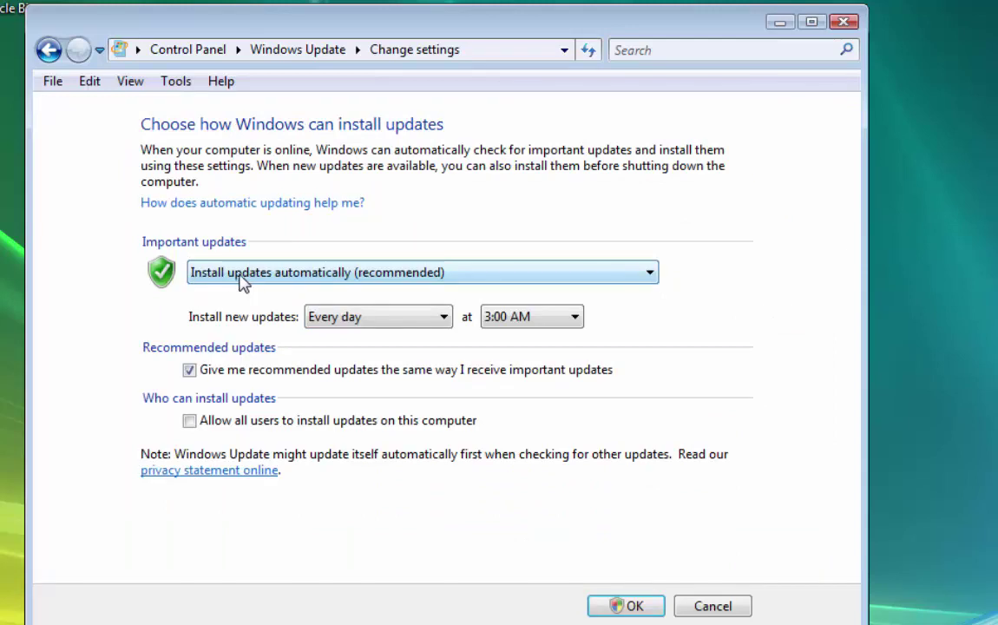
{"action": "left_click", "coordinate": [651, 275]}
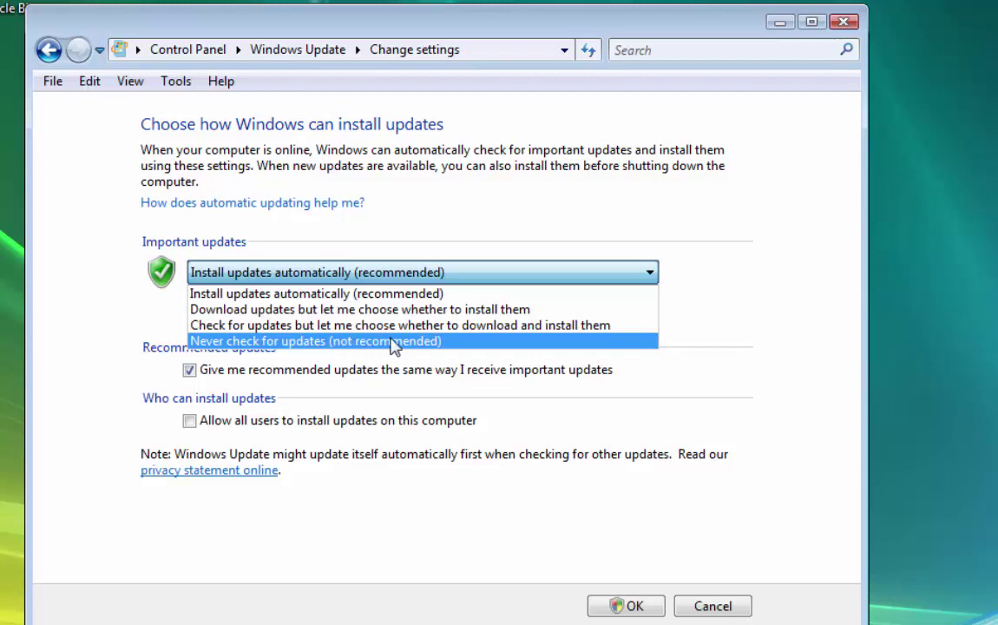
{"action": "left_click", "coordinate": [302, 343]}
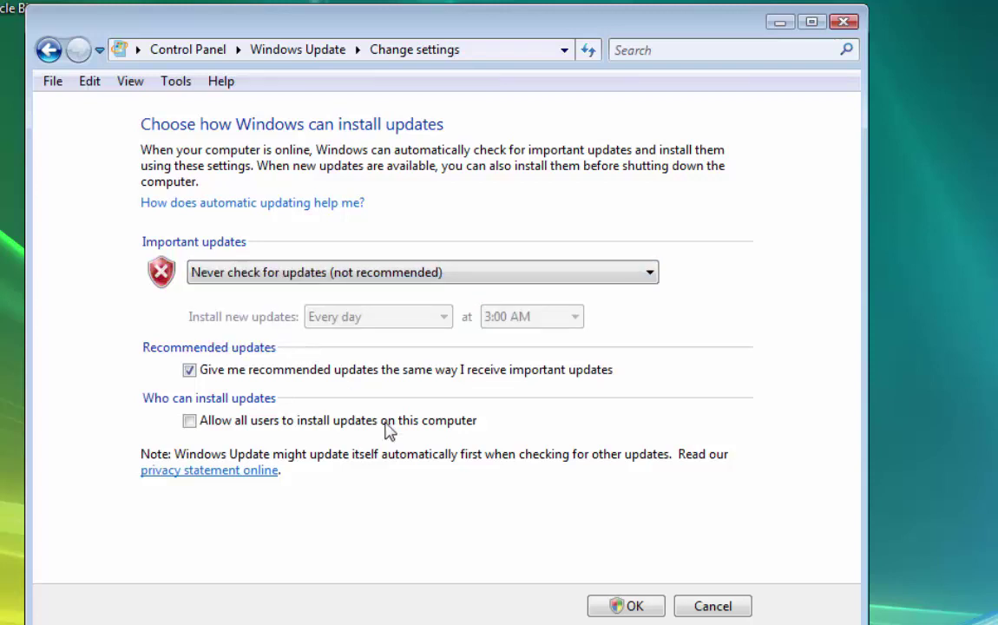
{"action": "left_click", "coordinate": [643, 611]}
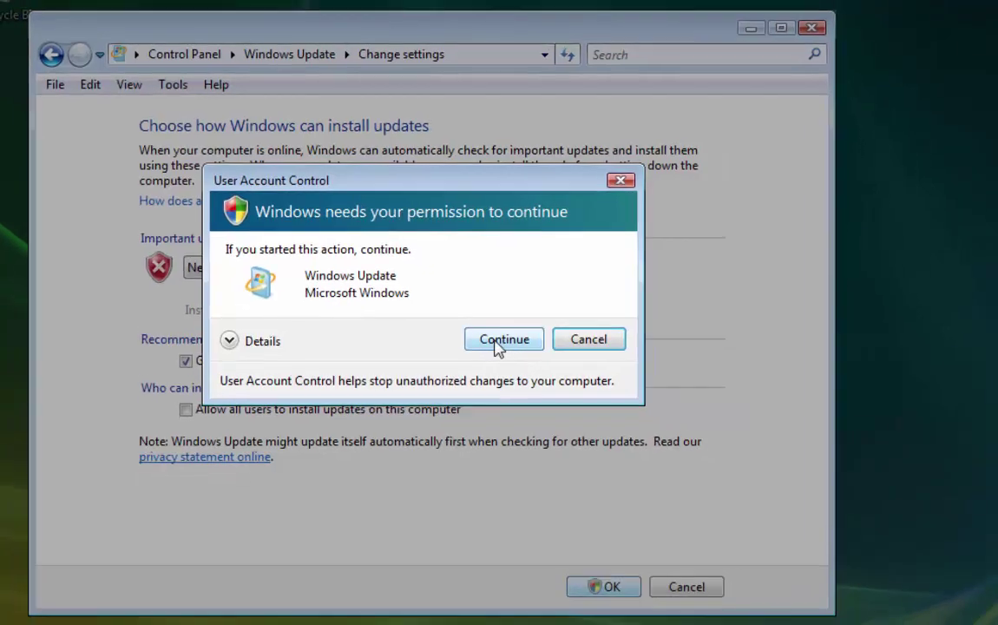
{"action": "left_click", "coordinate": [503, 347]}
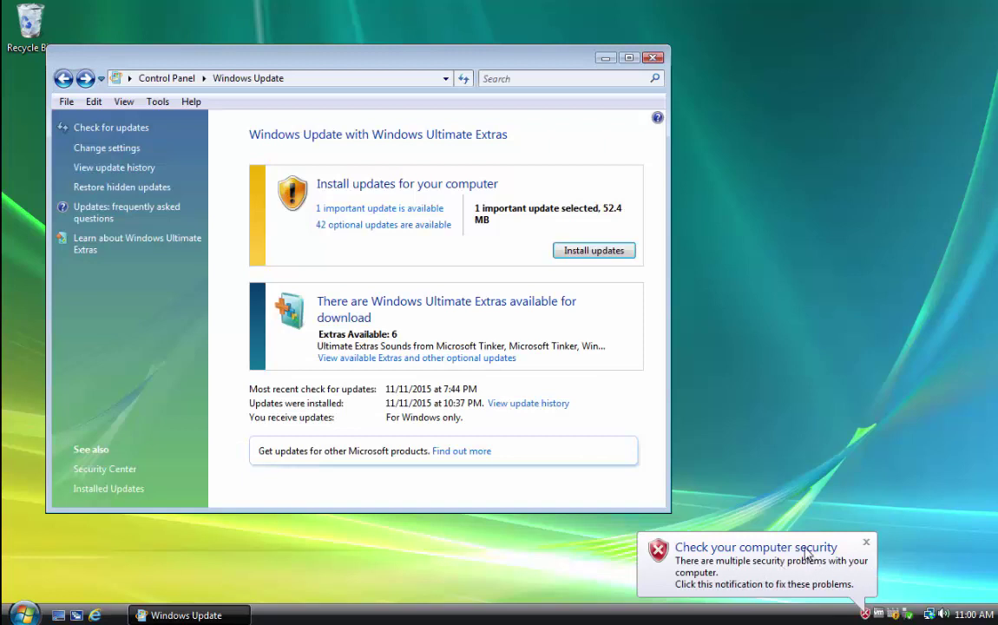
{"action": "left_click", "coordinate": [652, 58]}
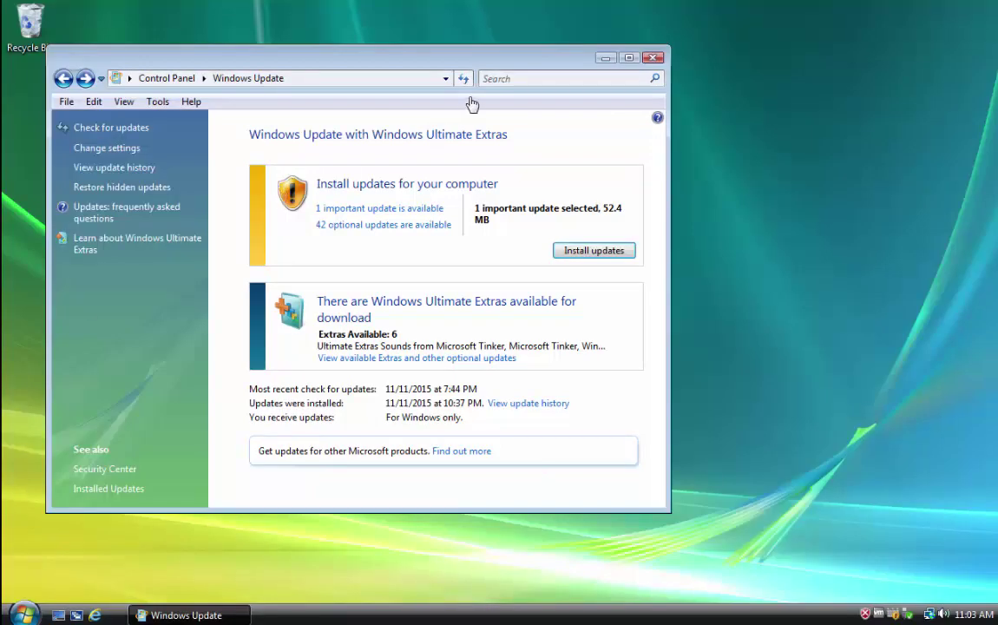
{"action": "left_click", "coordinate": [655, 58]}
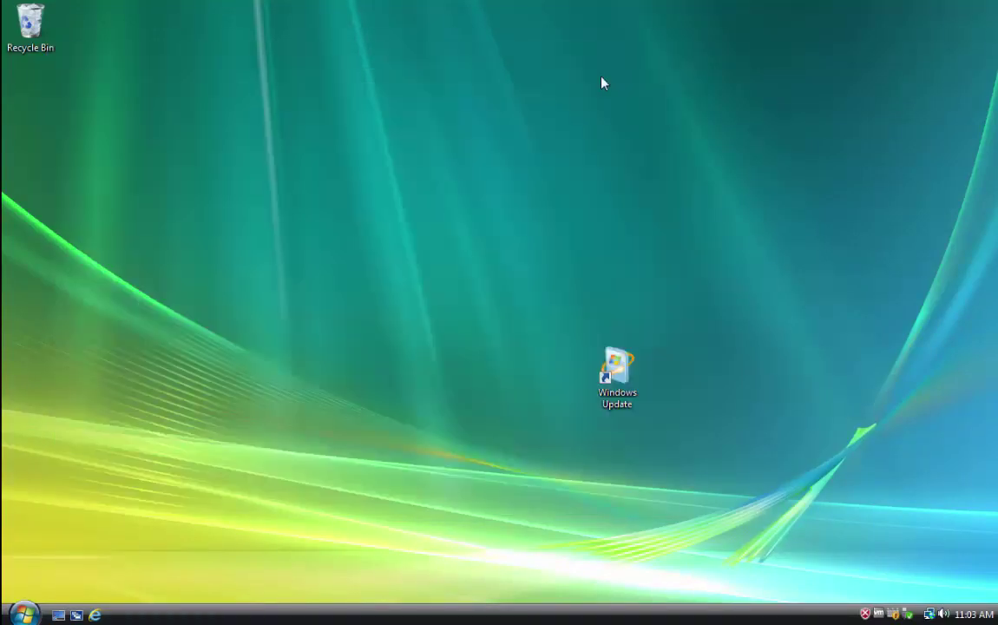
- Restart the computer
{"action": "left_click", "coordinate": [23, 614]}
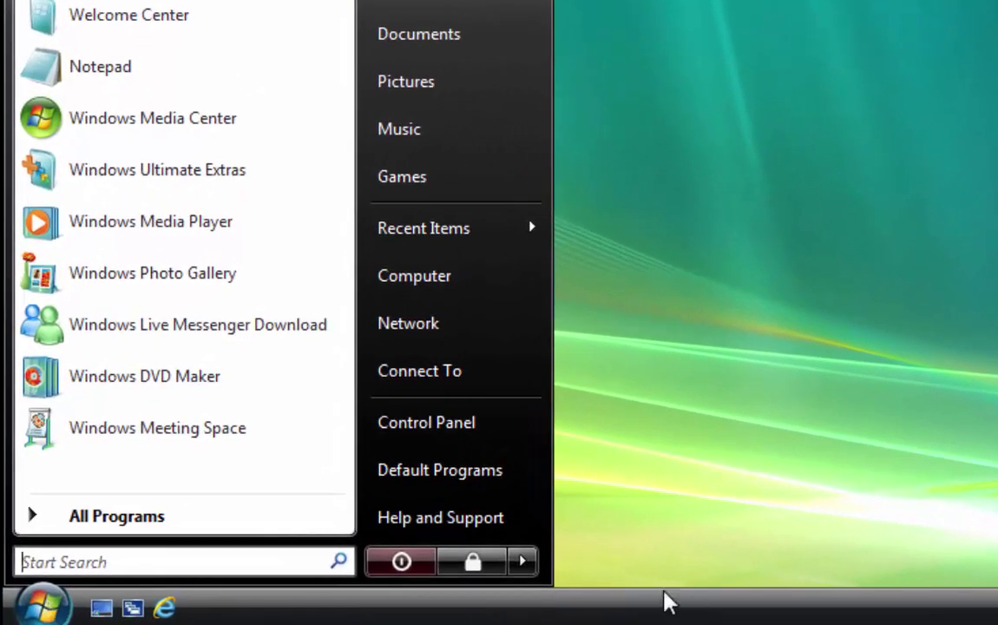
{"action": "left_click", "coordinate": [523, 564]}
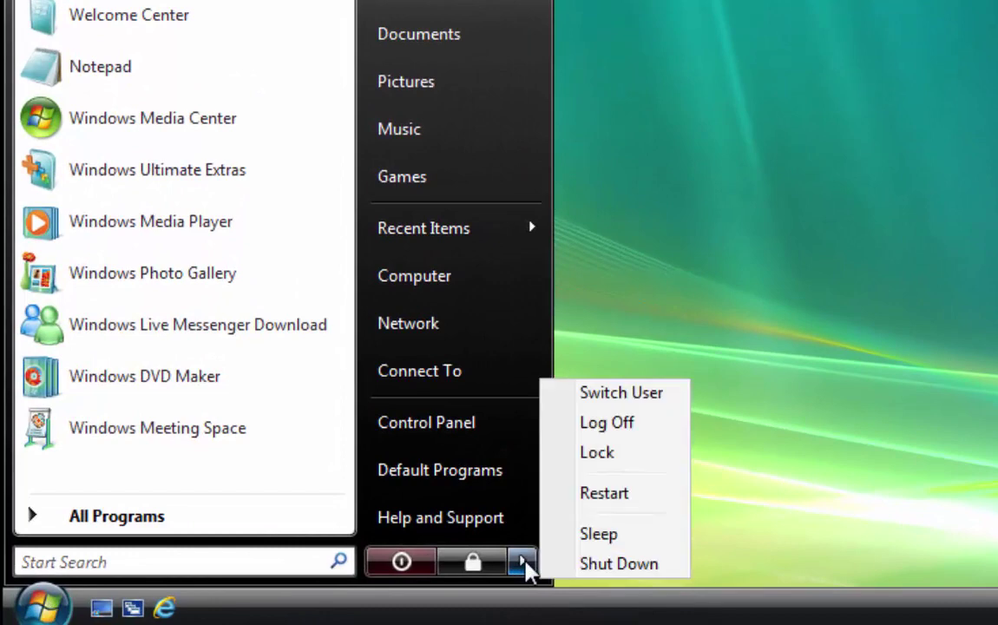
{"action": "left_click", "coordinate": [634, 516]}
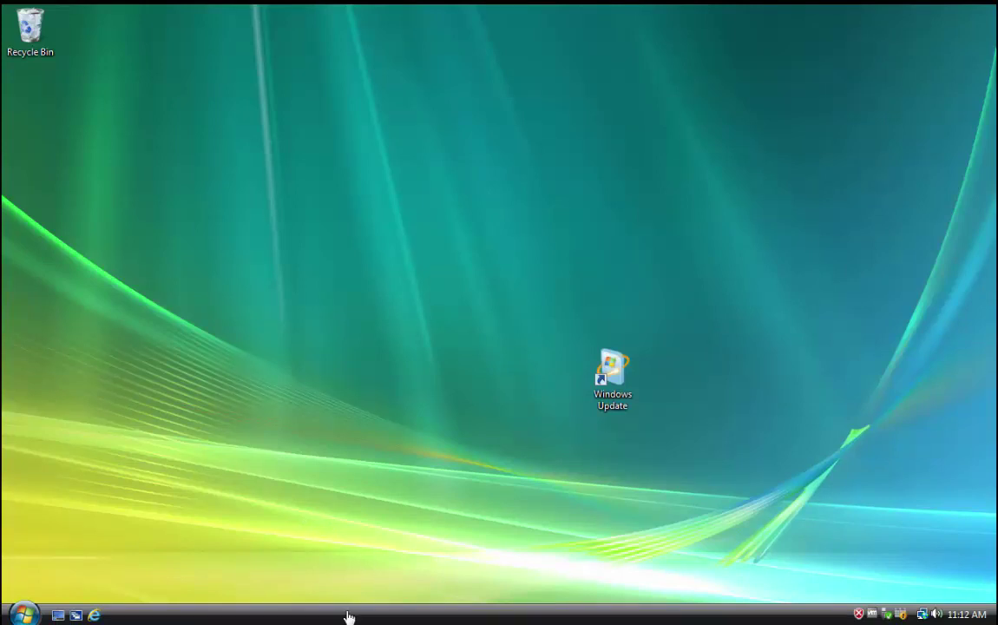
- Open Task Manager and show the processes from all users, granting the permission it needs
{"action": "right_click", "coordinate": [405, 617]}
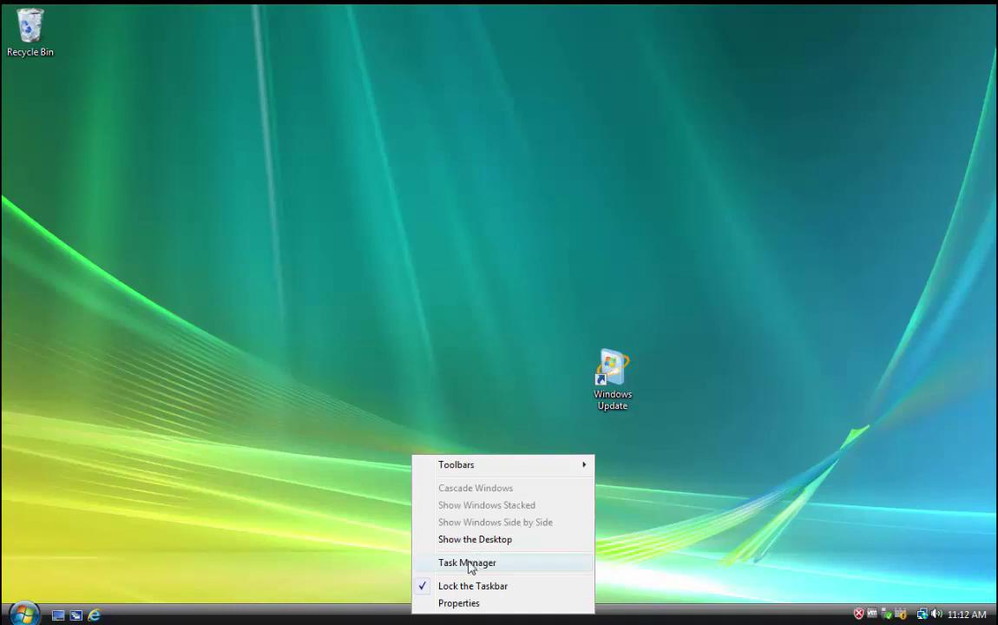
{"action": "left_click", "coordinate": [522, 566]}
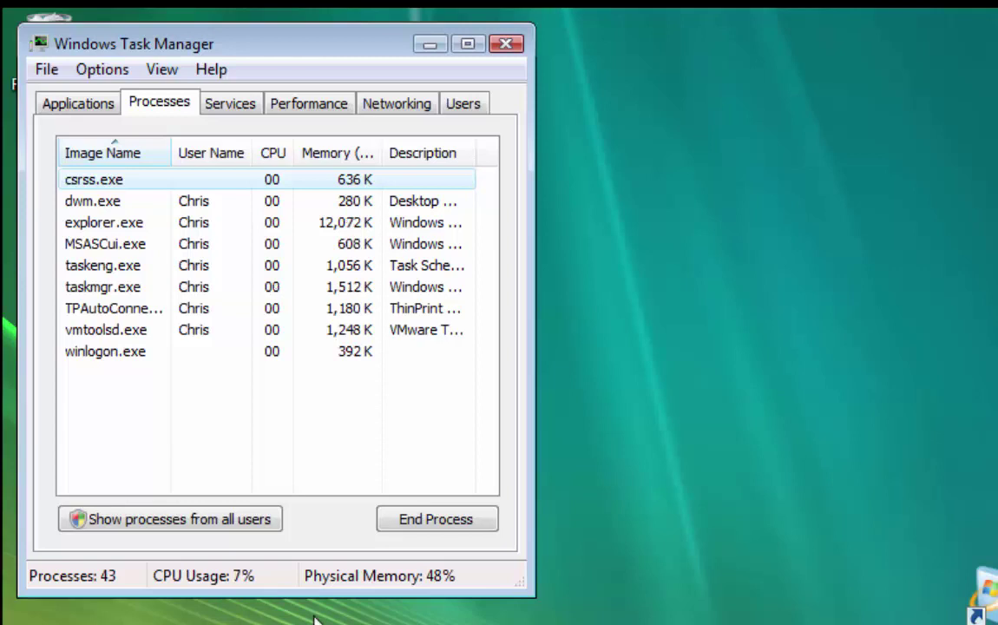
{"action": "left_click", "coordinate": [178, 524]}
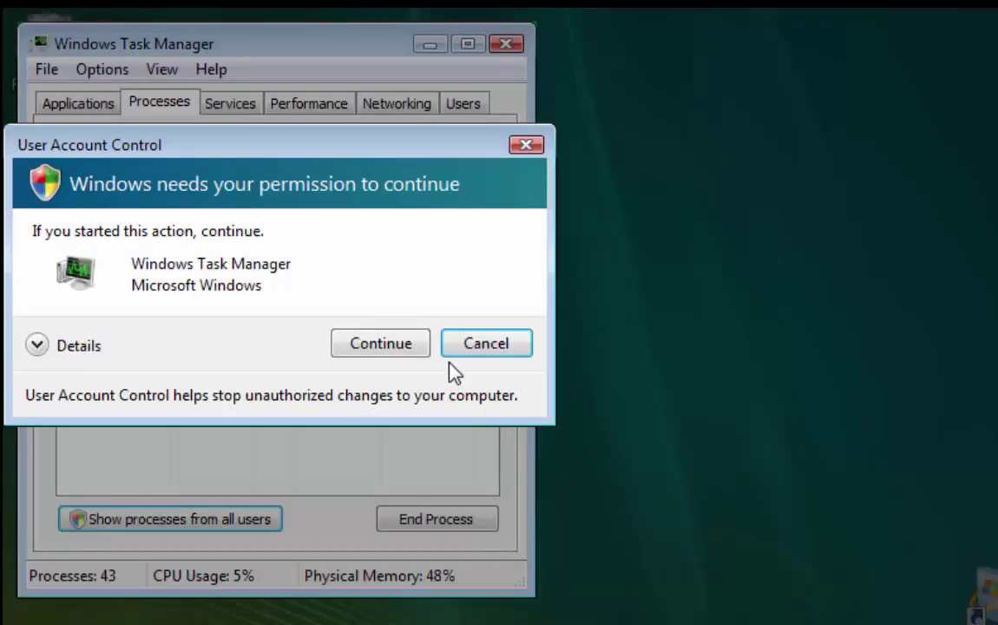
{"action": "left_click", "coordinate": [405, 346]}
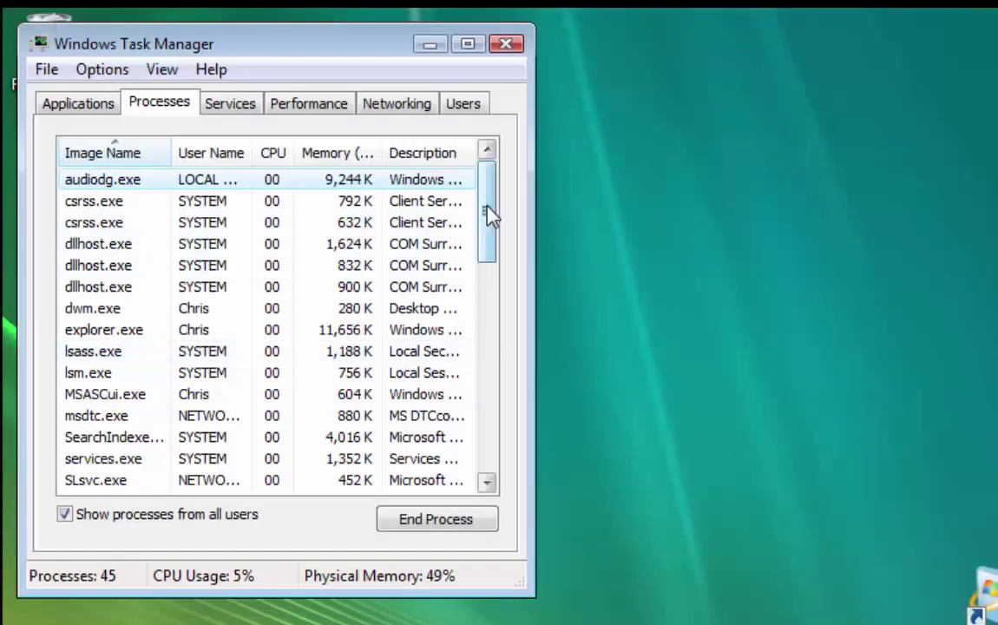
- Examine the CPU usage of the svchost.exe processes, and close Task Manager
{"action": "left_click_drag", "start_coordinate": [486, 216], "coordinate": [473, 312]}
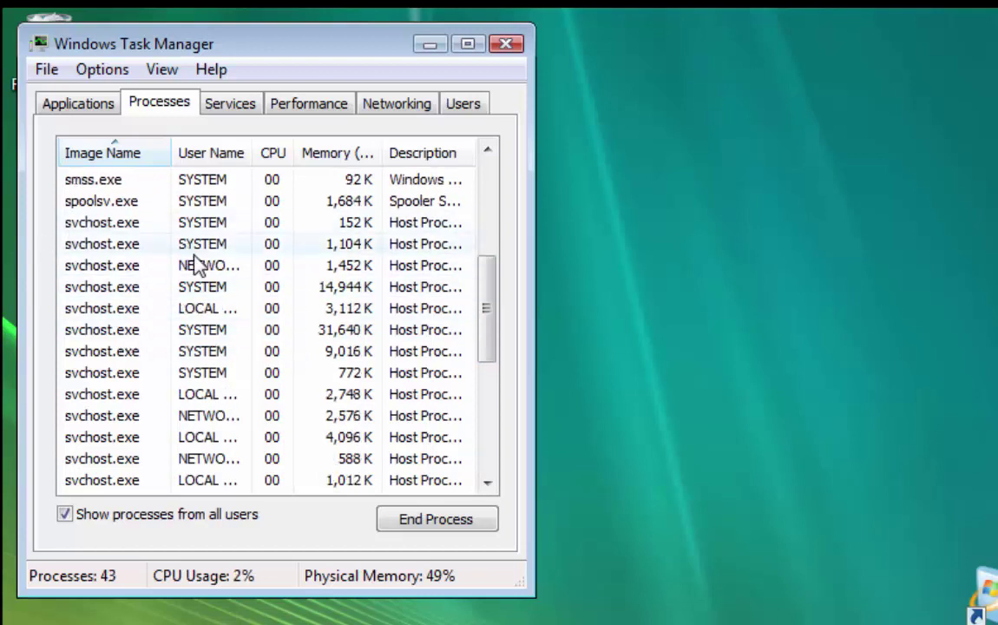
{"action": "scroll", "coordinate": [486, 336], "scroll_direction": "down", "scroll_amount": 2}
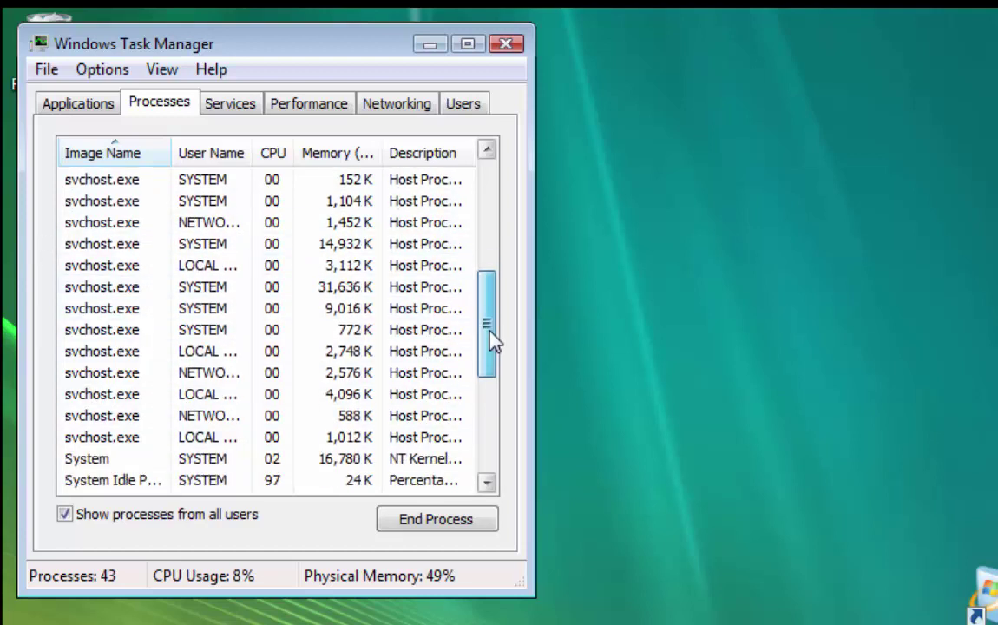
{"action": "scroll", "coordinate": [489, 330], "scroll_direction": "up", "scroll_amount": 2}
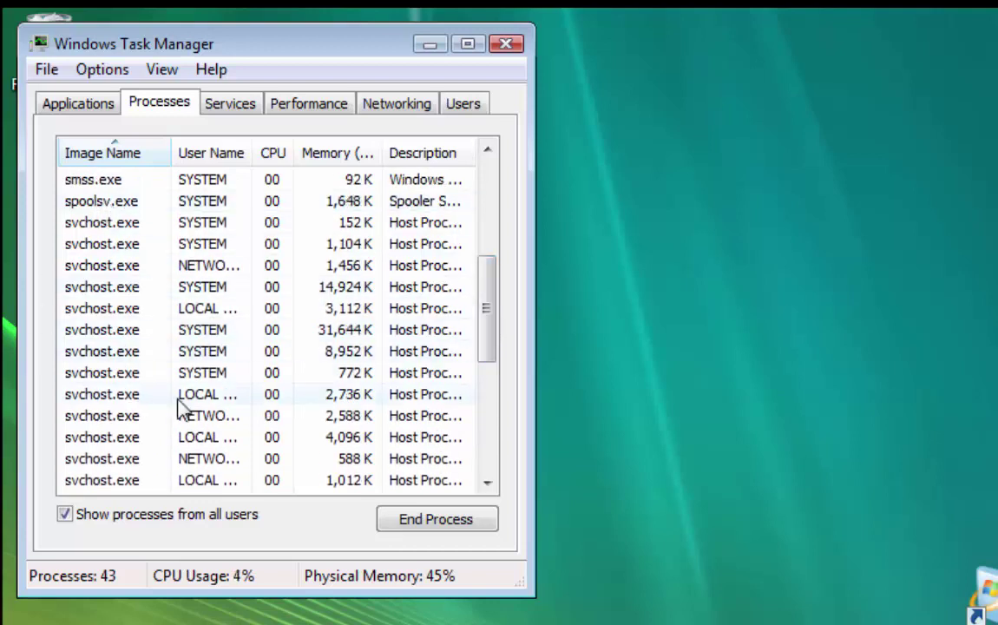
{"action": "scroll", "coordinate": [488, 321], "scroll_direction": "down", "scroll_amount": 1}
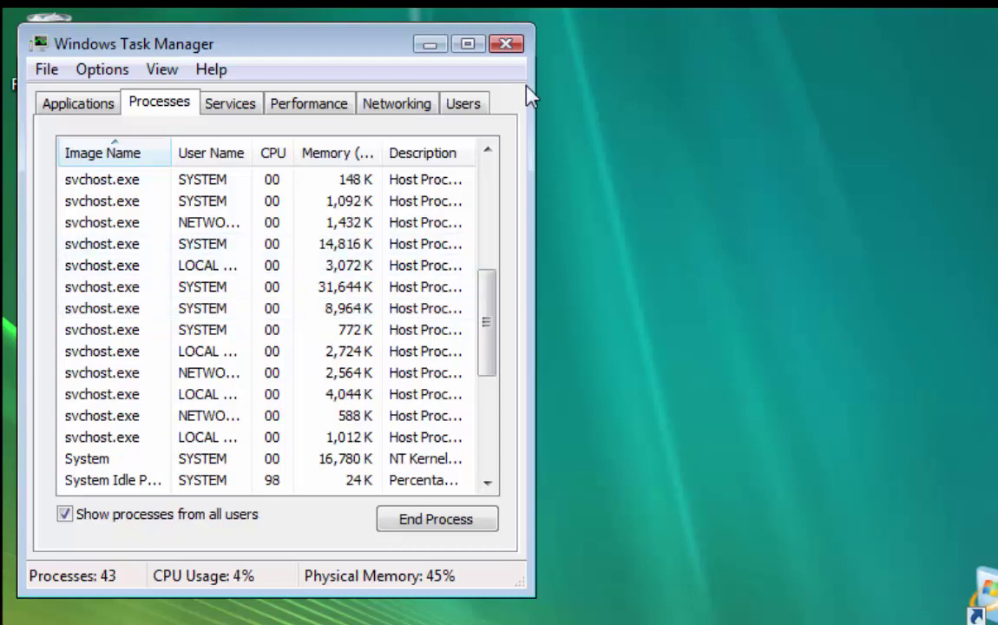
{"action": "left_click", "coordinate": [506, 45]}
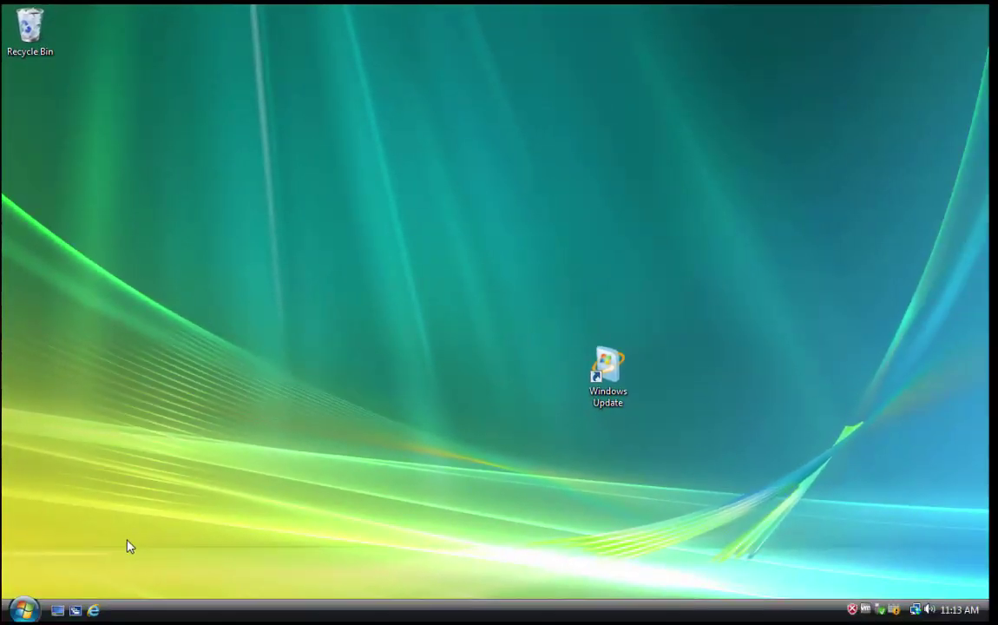
- Open the Downloads folder in the personal user folder and widen the Name column to fit the full update file names
{"action": "left_click", "coordinate": [23, 611]}
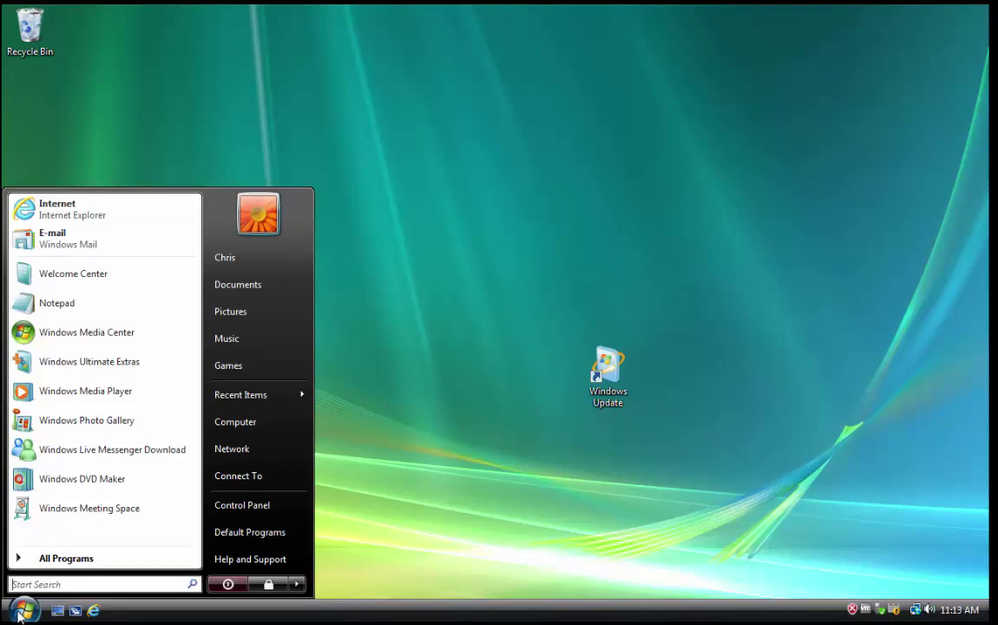
{"action": "left_click", "coordinate": [235, 260]}
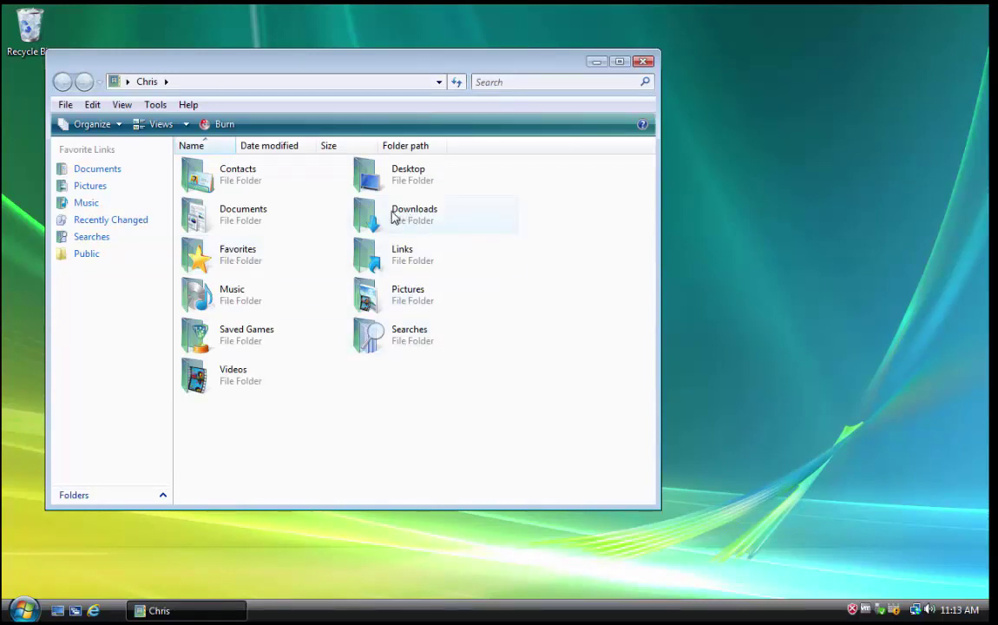
{"action": "double_click", "coordinate": [366, 213]}
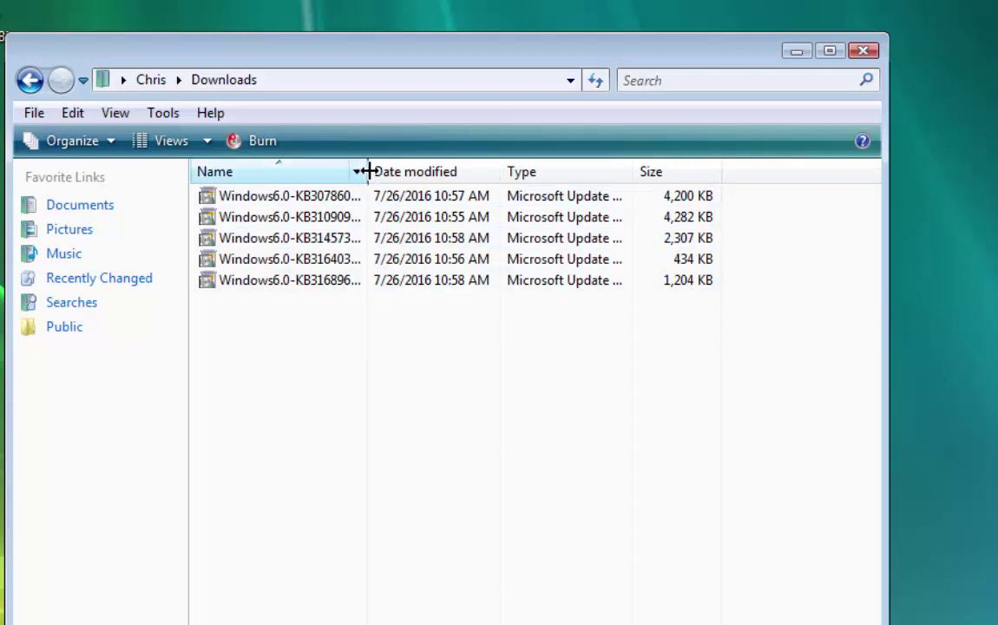
{"action": "left_click_drag", "start_coordinate": [368, 171], "coordinate": [444, 171]}
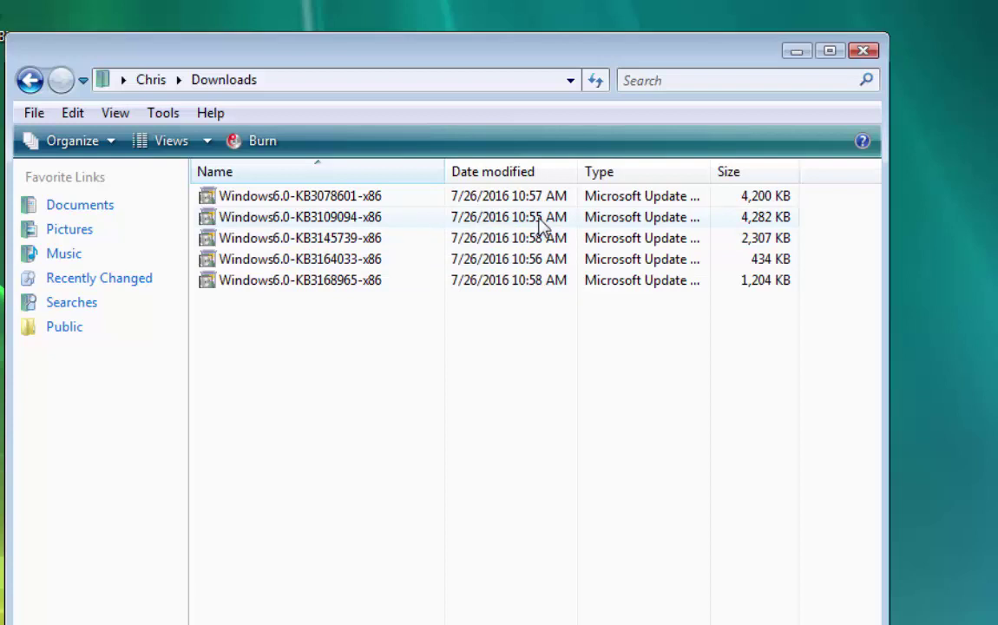
- Install the update Windows6.0-KB3109094-x86, granting the permission it needs, and restart the computer
{"action": "left_click", "coordinate": [389, 222]}
{"action": "double_click", "coordinate": [389, 222]}
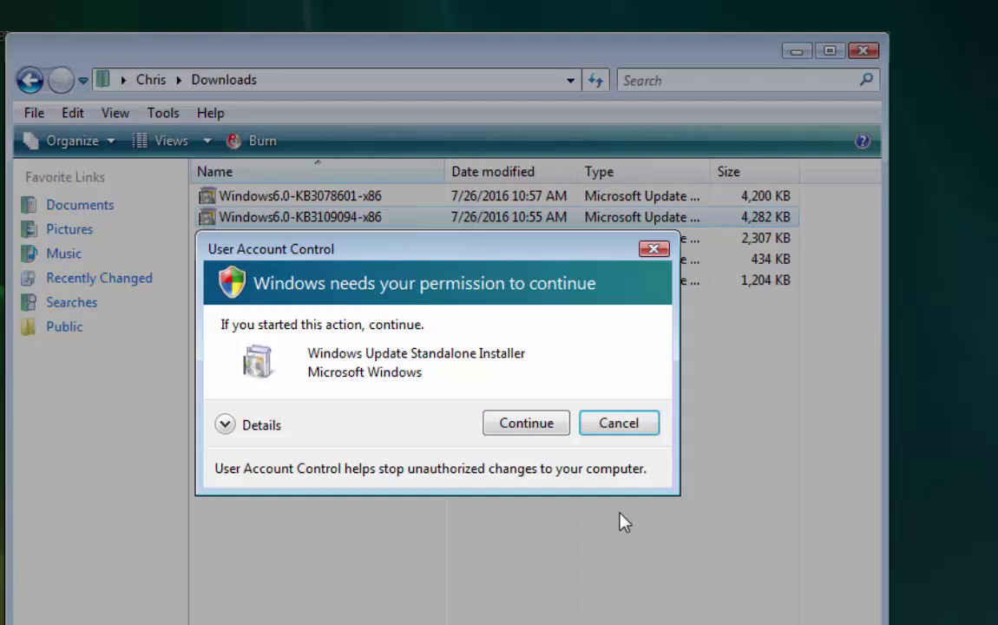
{"action": "left_click", "coordinate": [526, 424]}
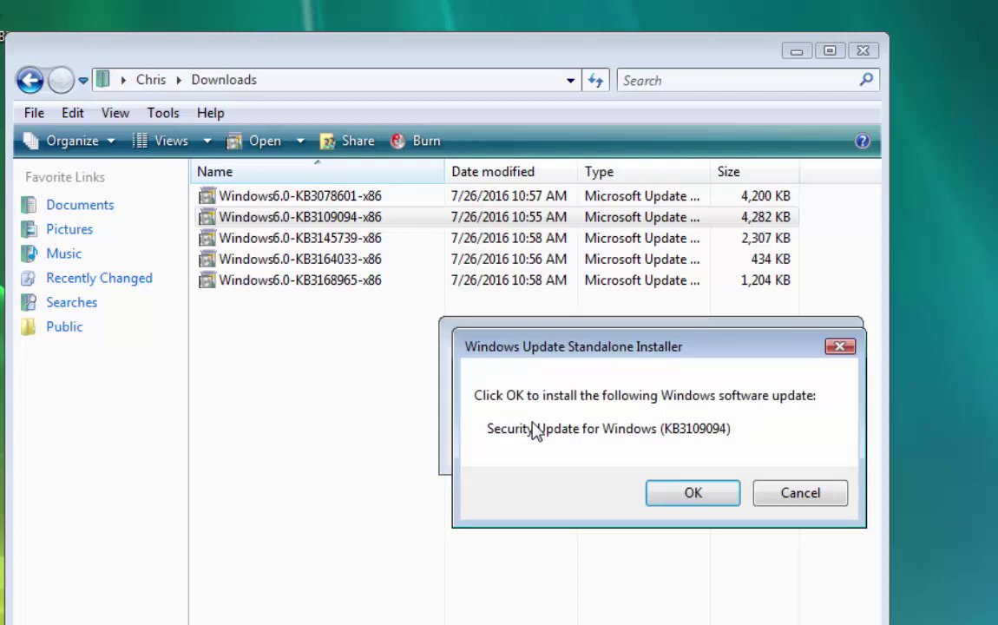
{"action": "left_click", "coordinate": [694, 493]}
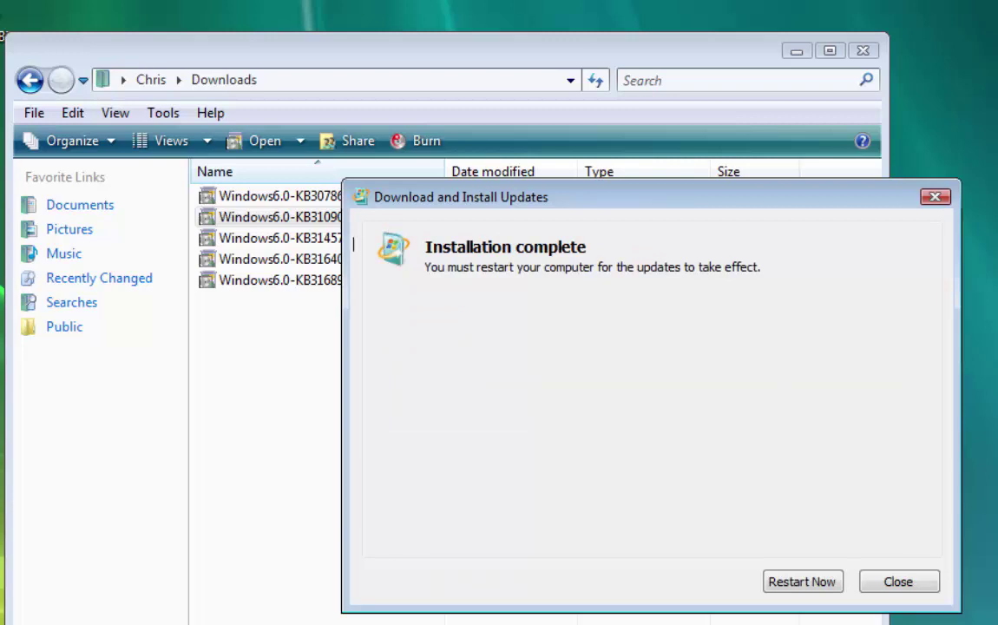
{"action": "left_click", "coordinate": [823, 585]}
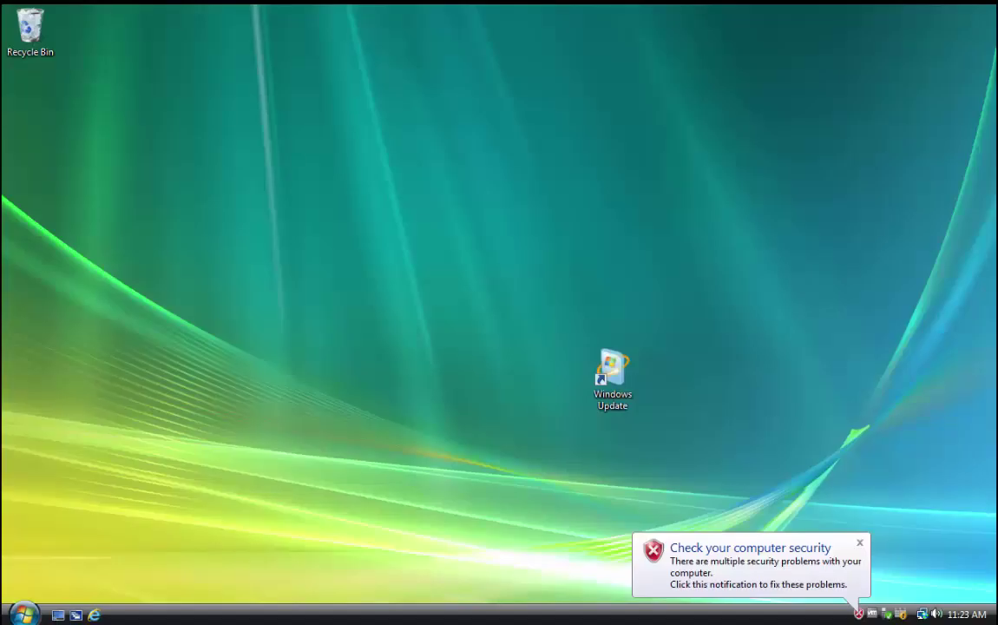
- Open the personal user folder and go to its Downloads folder
{"action": "left_click", "coordinate": [24, 615]}
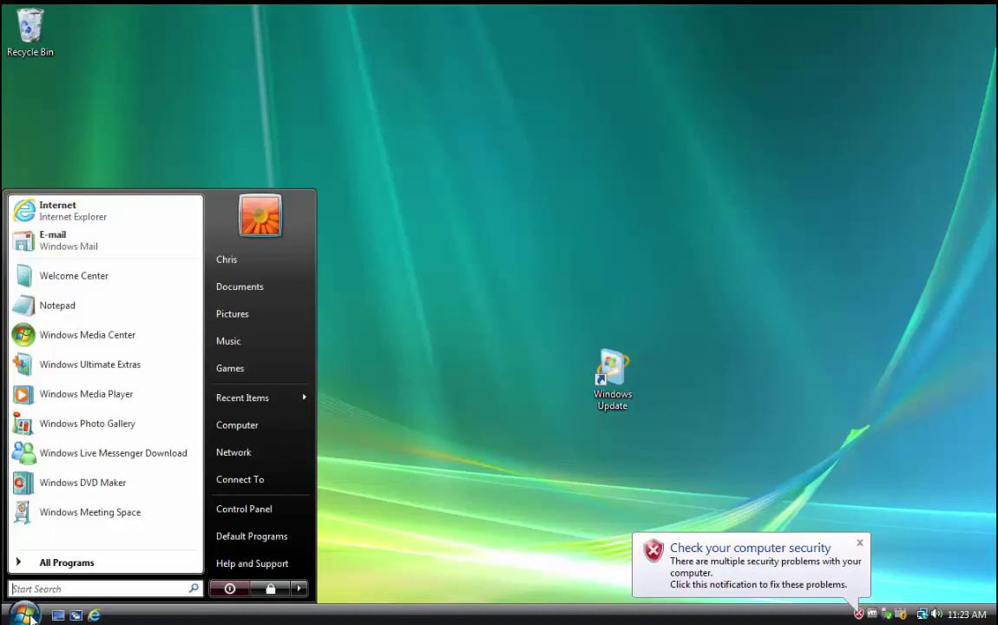
{"action": "left_click", "coordinate": [273, 263]}
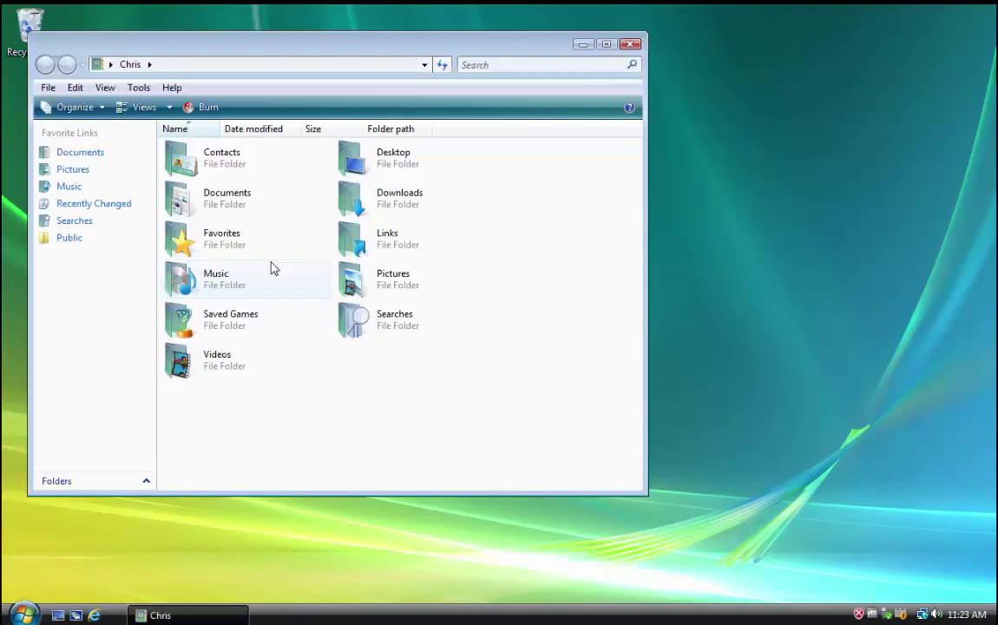
{"action": "double_click", "coordinate": [401, 212]}
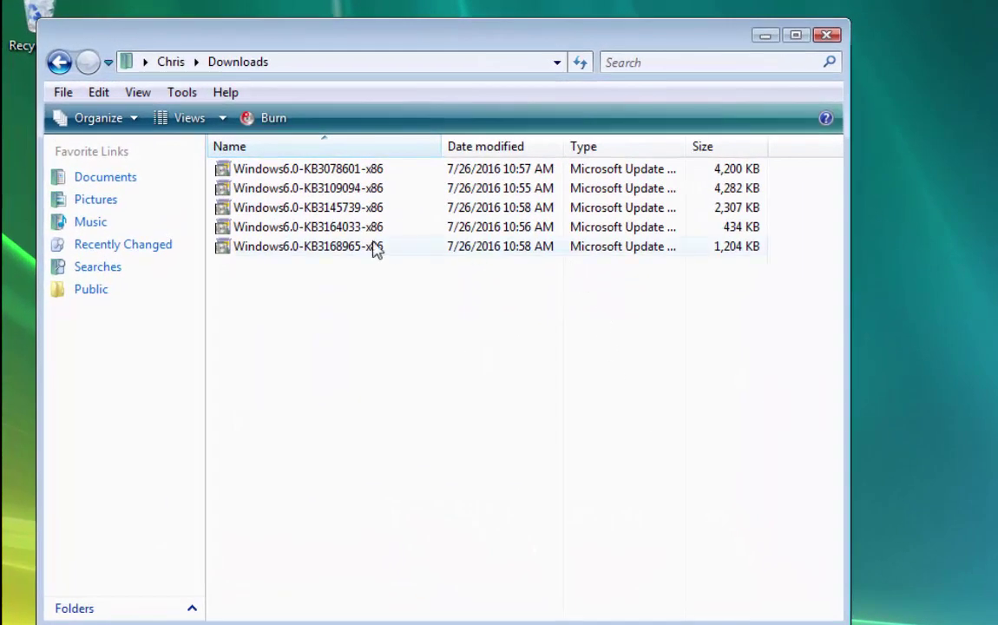
- Install the update Windows6.0-KB3164033-x86, granting the permission it needs, and restart the computer
{"action": "double_click", "coordinate": [316, 227]}
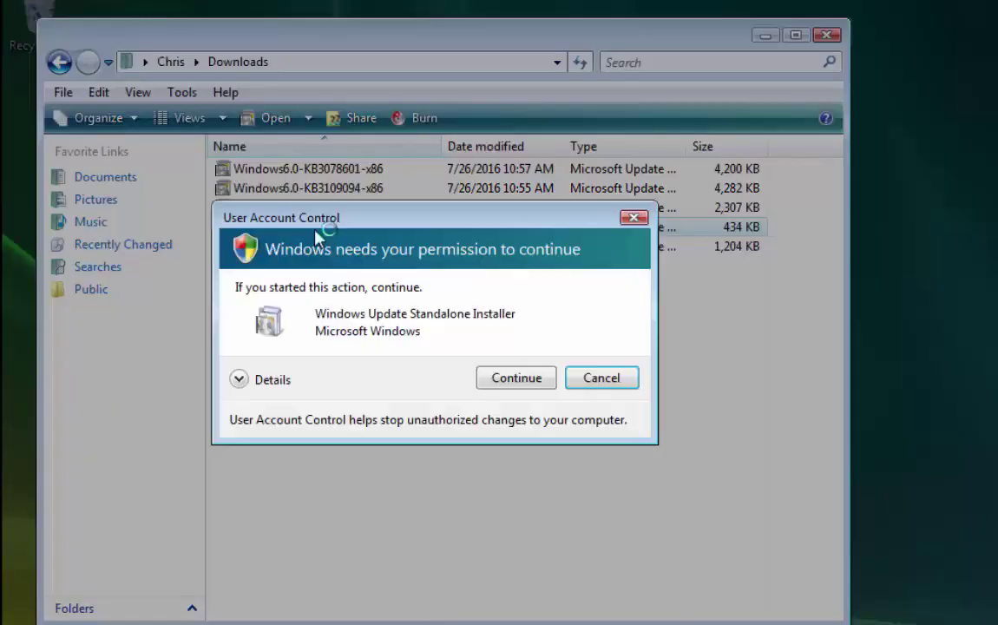
{"action": "left_click", "coordinate": [517, 378]}
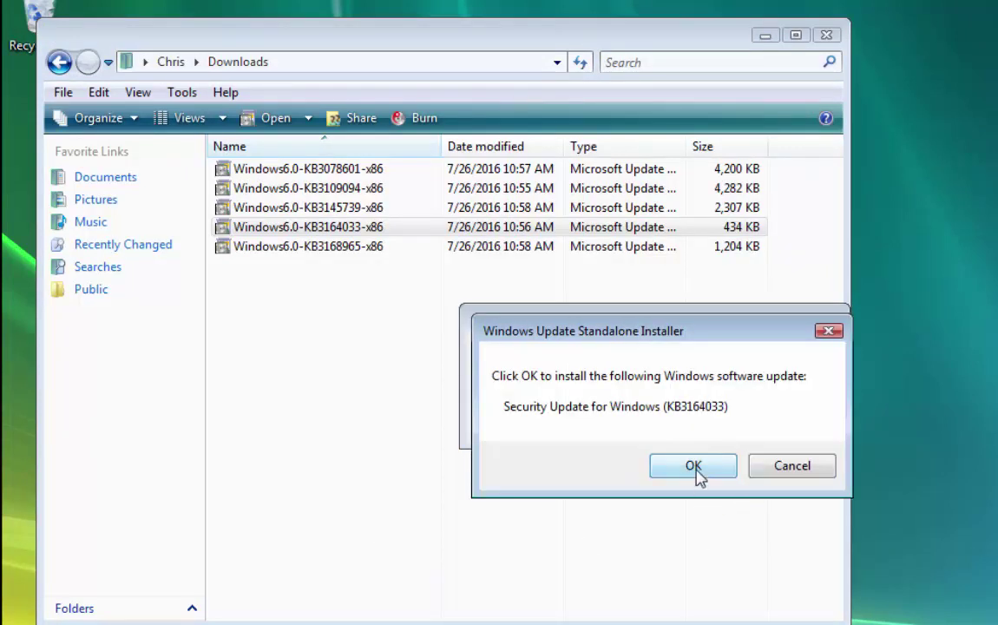
{"action": "left_click", "coordinate": [721, 476]}
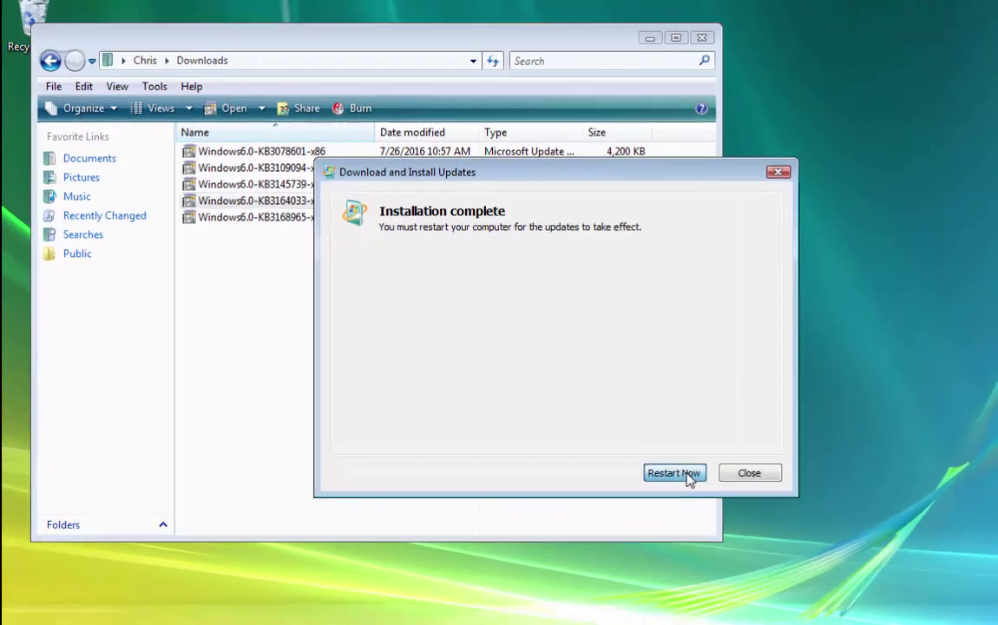
{"action": "left_click", "coordinate": [793, 547]}
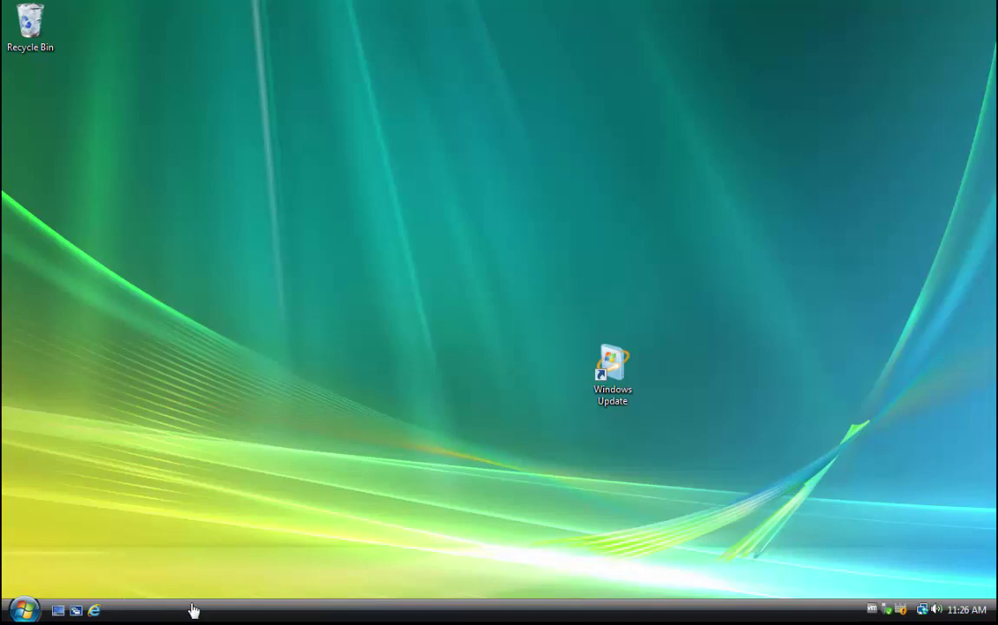
- Reopen the Downloads folder that holds the downloaded update files
{"action": "left_click", "coordinate": [40, 610]}
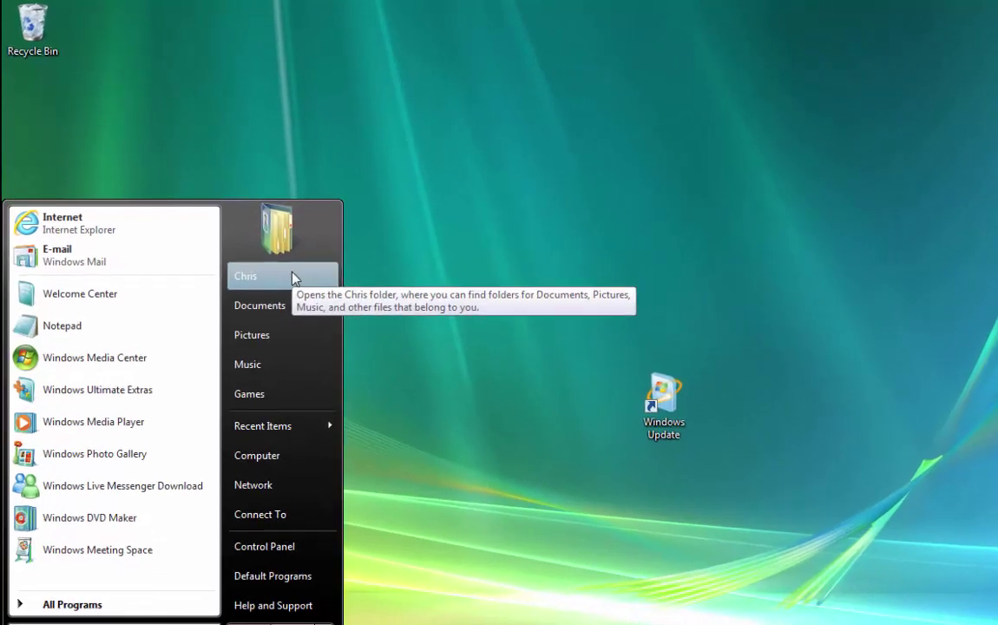
{"action": "left_click", "coordinate": [272, 256]}
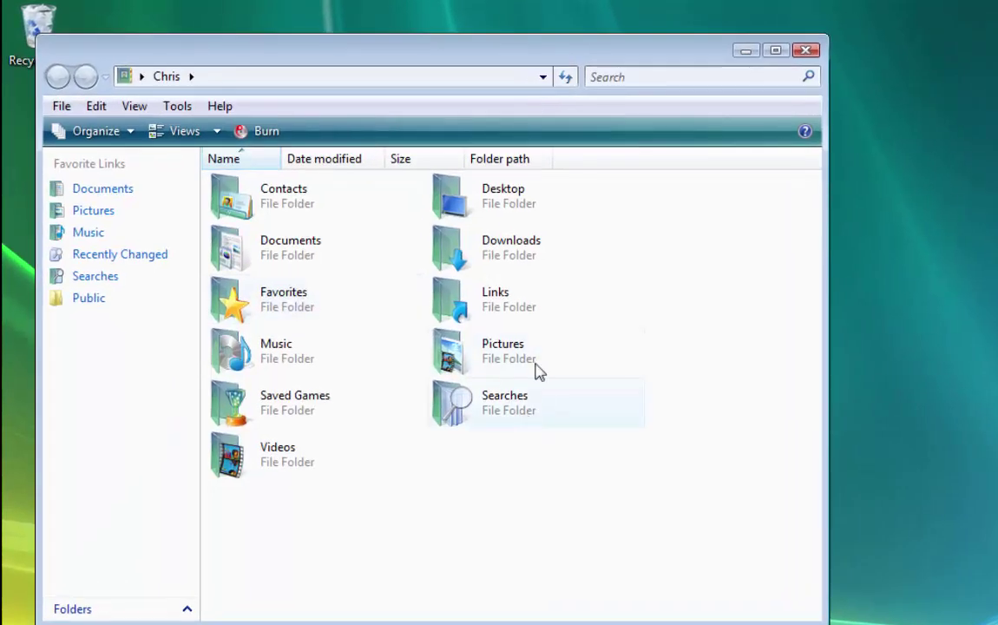
{"action": "double_click", "coordinate": [508, 249]}
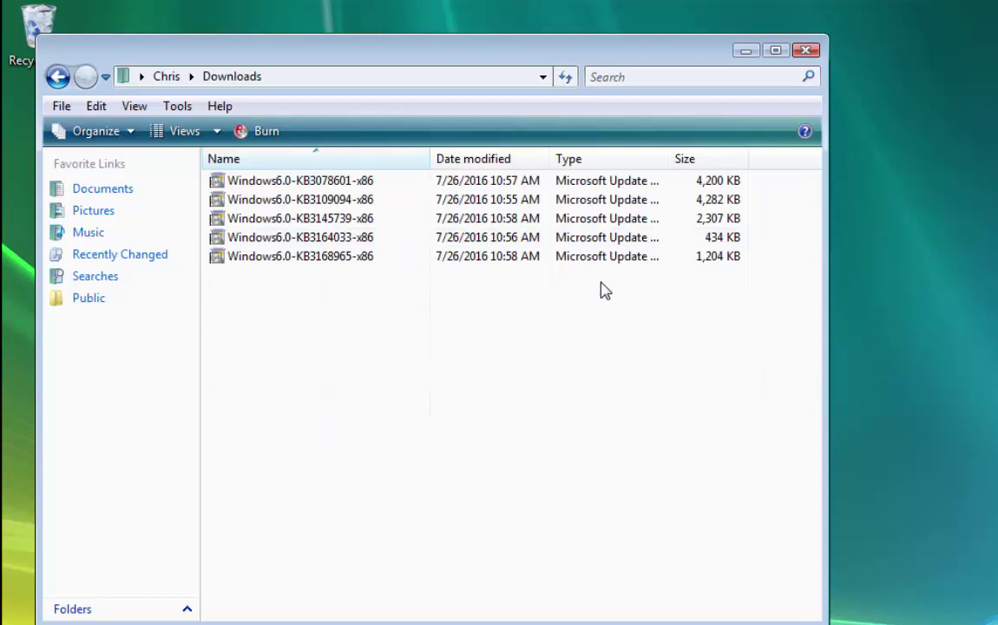
- Try to install the update Windows6.0-KB3078601-x86, granting the permission it needs, and dismiss the installer
{"action": "double_click", "coordinate": [363, 186]}
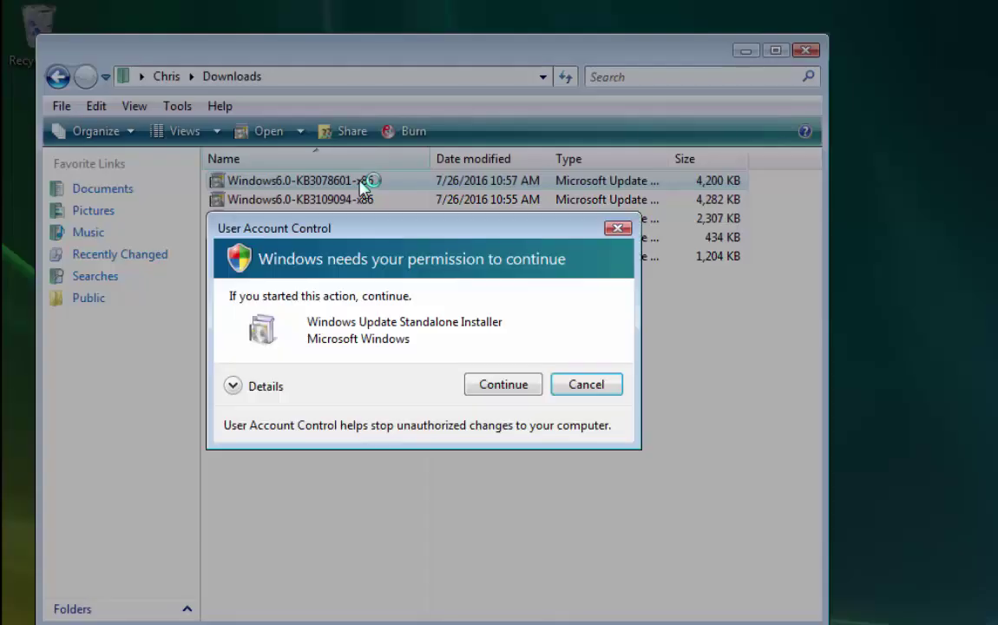
{"action": "left_click", "coordinate": [512, 390]}
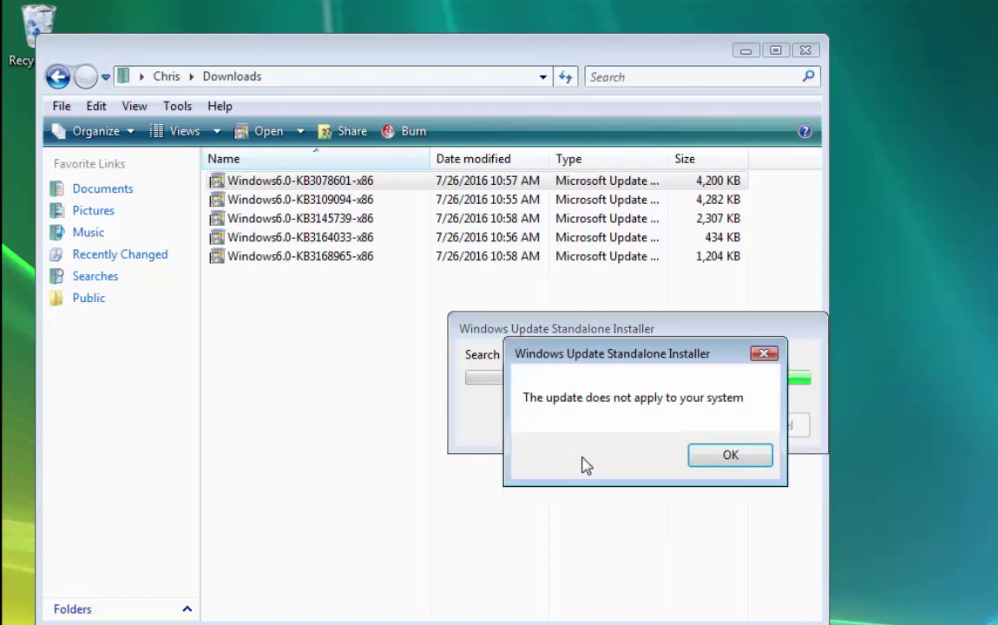
{"action": "left_click", "coordinate": [747, 461]}
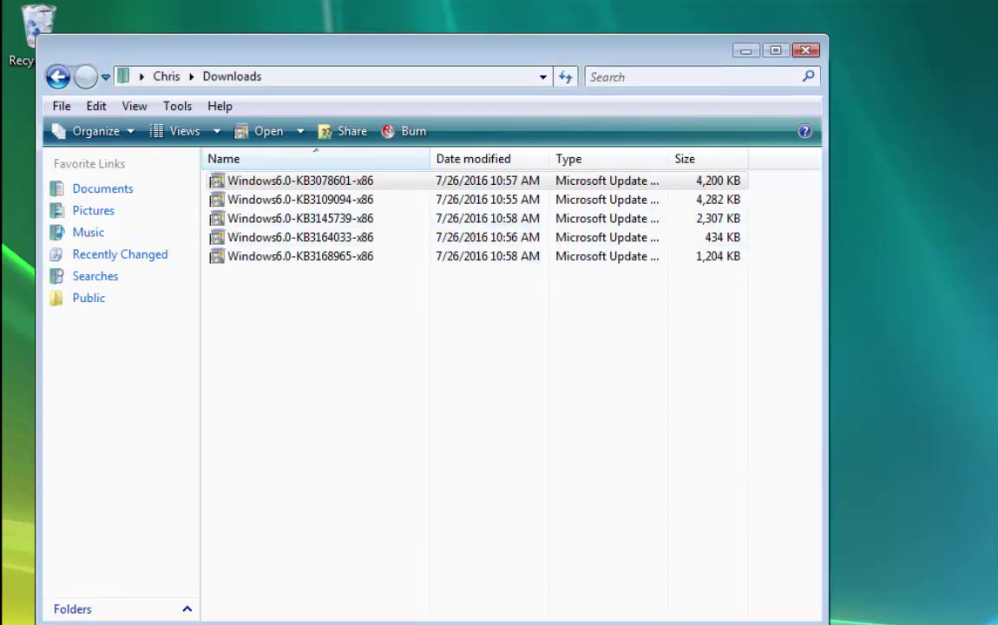
- Install the update Windows6.0-KB3145739-x86, granting the permission it needs, and restart the computer
{"action": "left_click", "coordinate": [300, 218]}
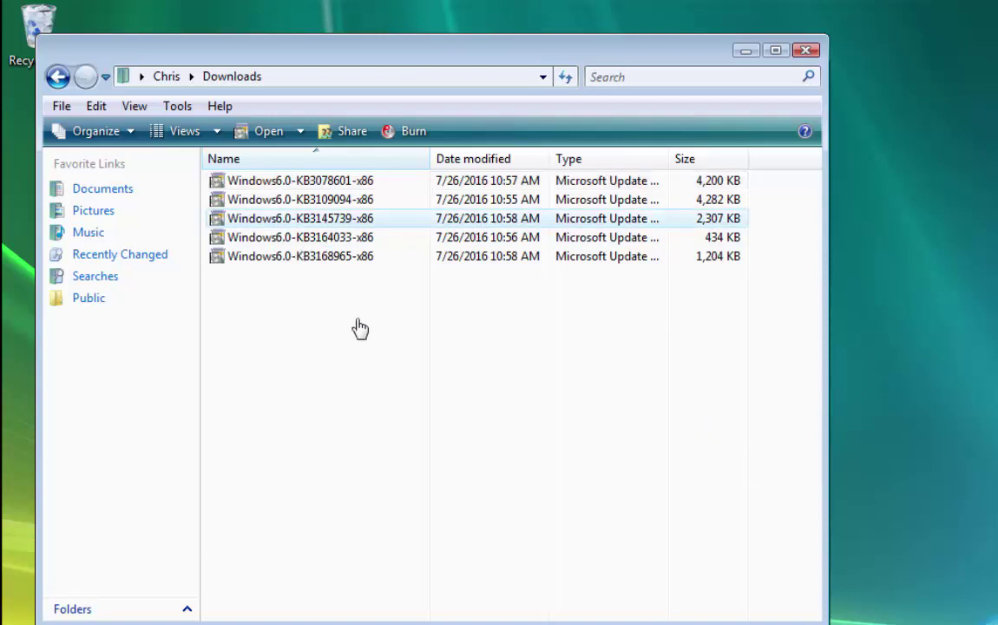
{"action": "left_click", "coordinate": [336, 219]}
{"action": "left_click", "coordinate": [263, 218]}
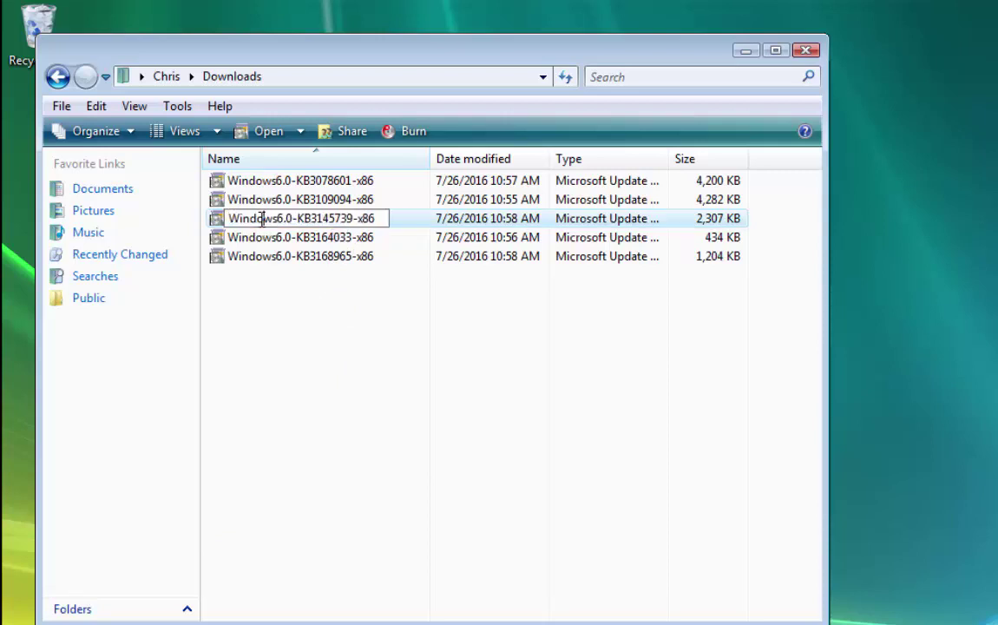
{"action": "left_click", "coordinate": [224, 223]}
{"action": "double_click", "coordinate": [224, 219]}
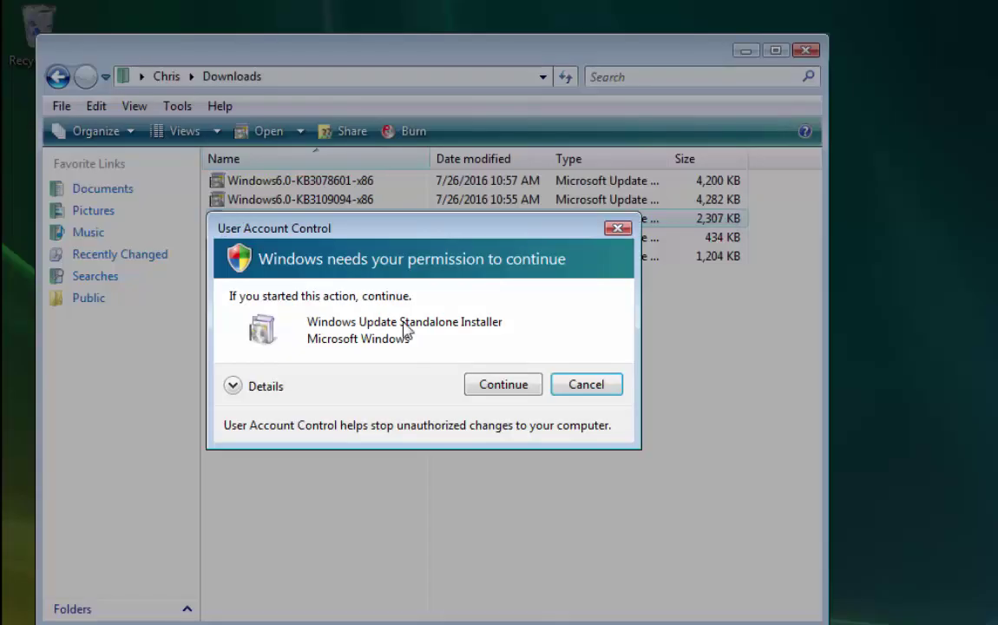
{"action": "left_click", "coordinate": [502, 384]}
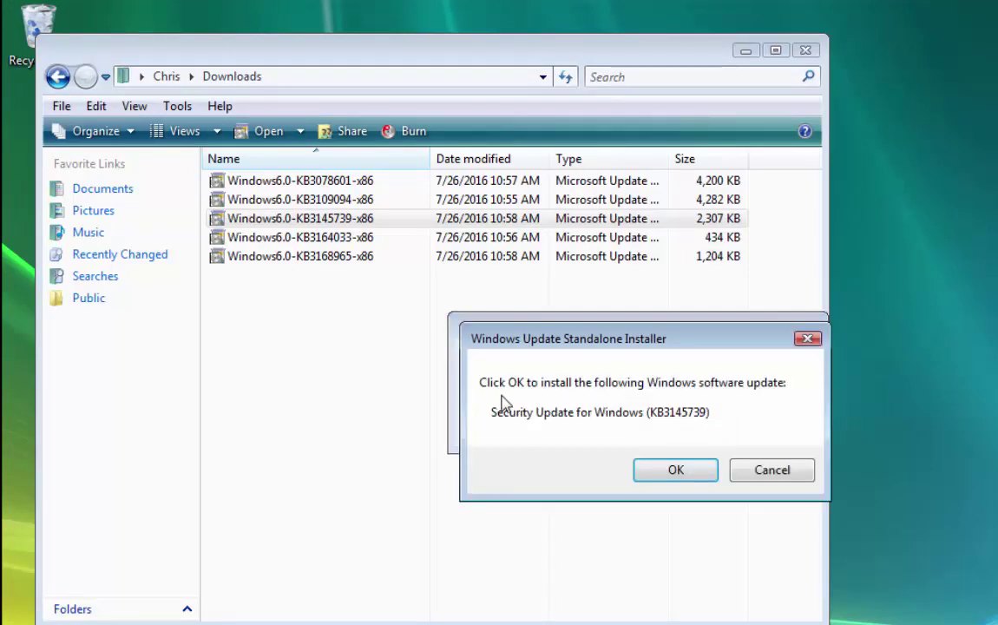
{"action": "left_click", "coordinate": [676, 471]}
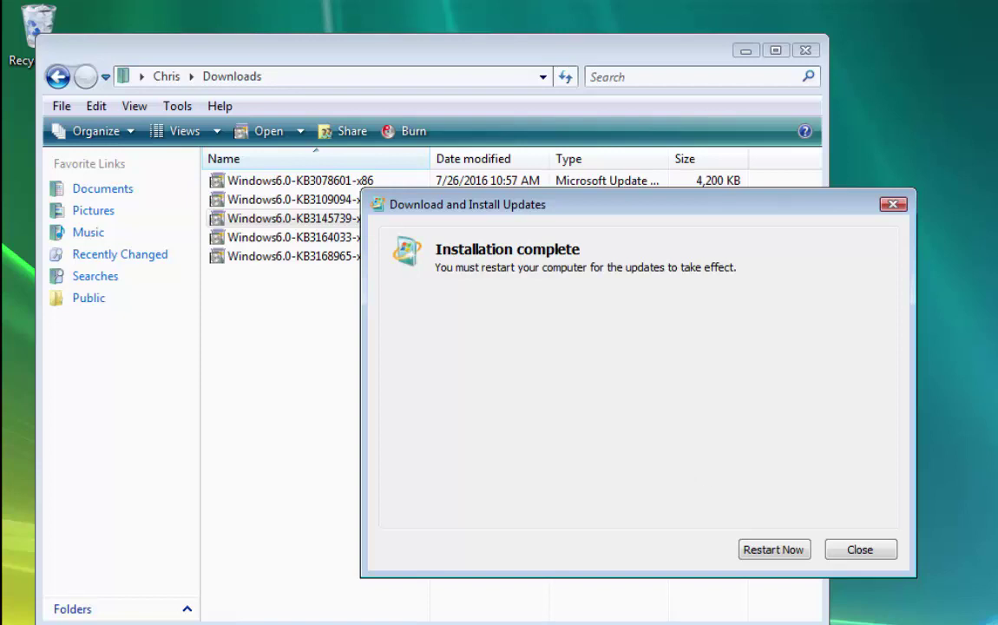
{"action": "left_click", "coordinate": [764, 556]}
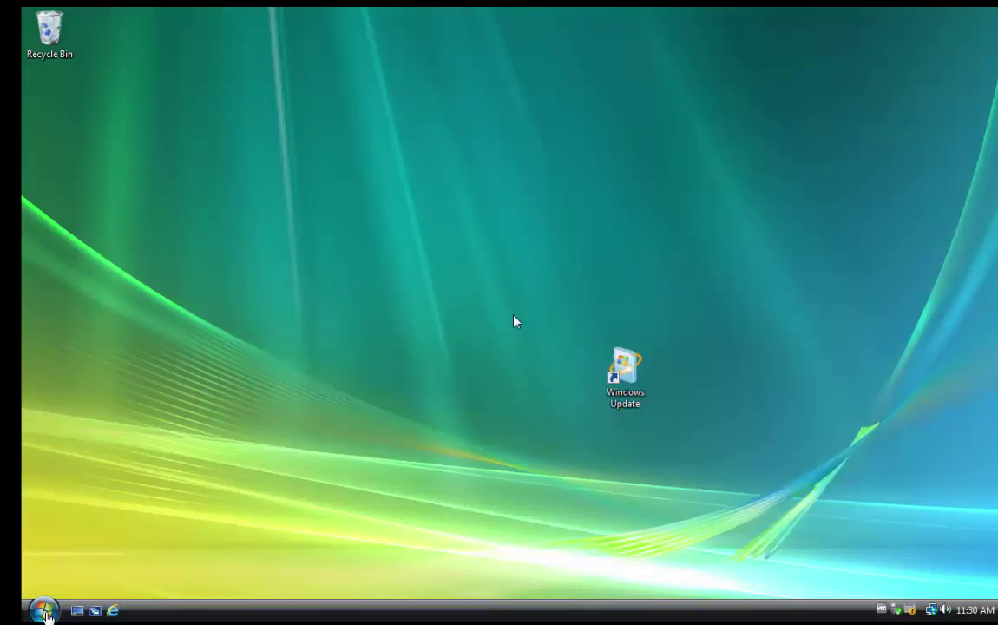
- Return to the Downloads folder inside the personal user folder
{"action": "left_click", "coordinate": [42, 612]}
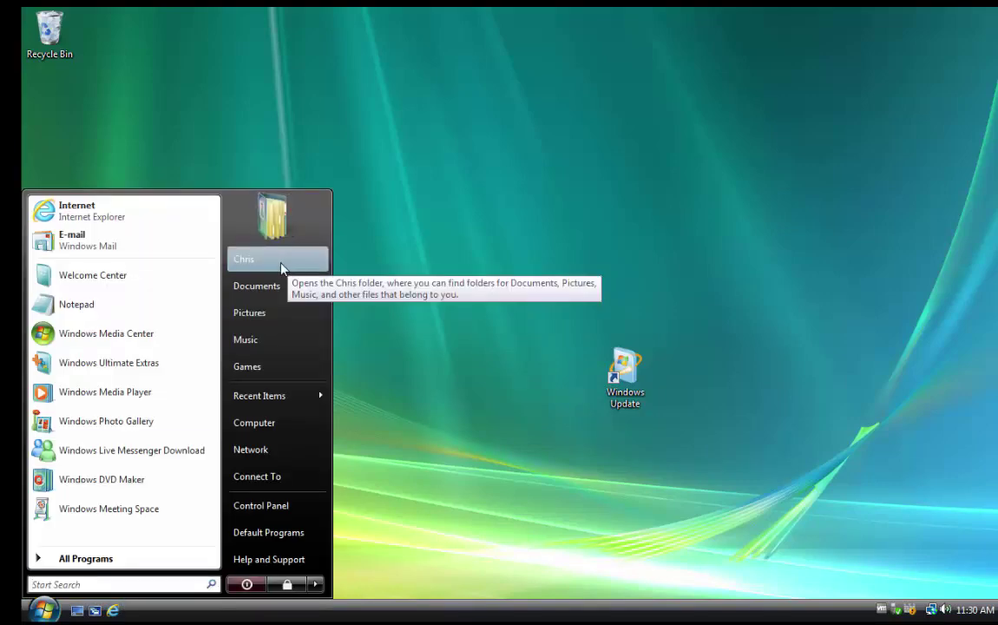
{"action": "left_click", "coordinate": [282, 260]}
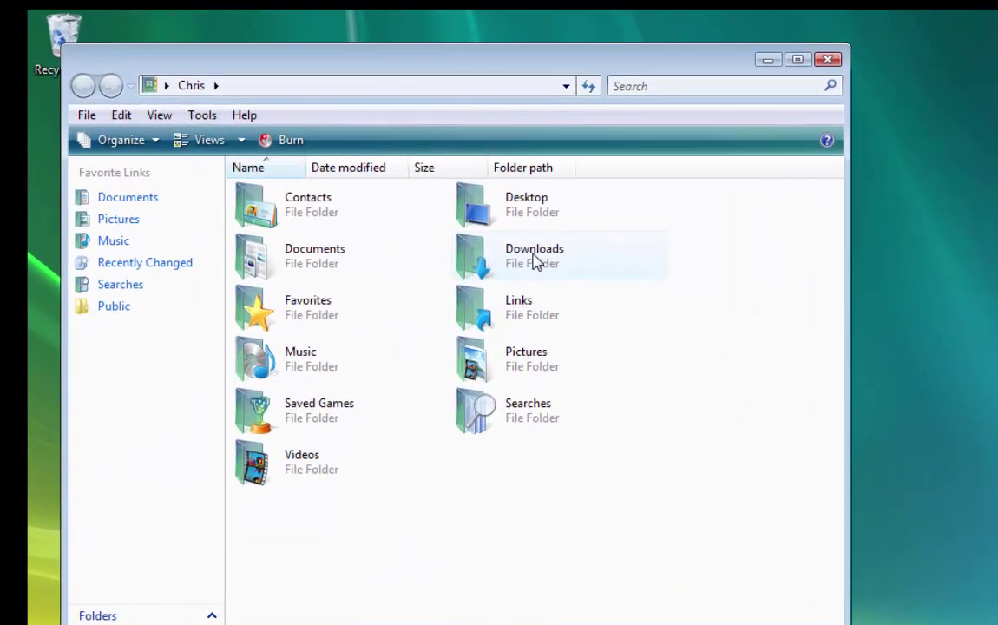
{"action": "double_click", "coordinate": [514, 253]}
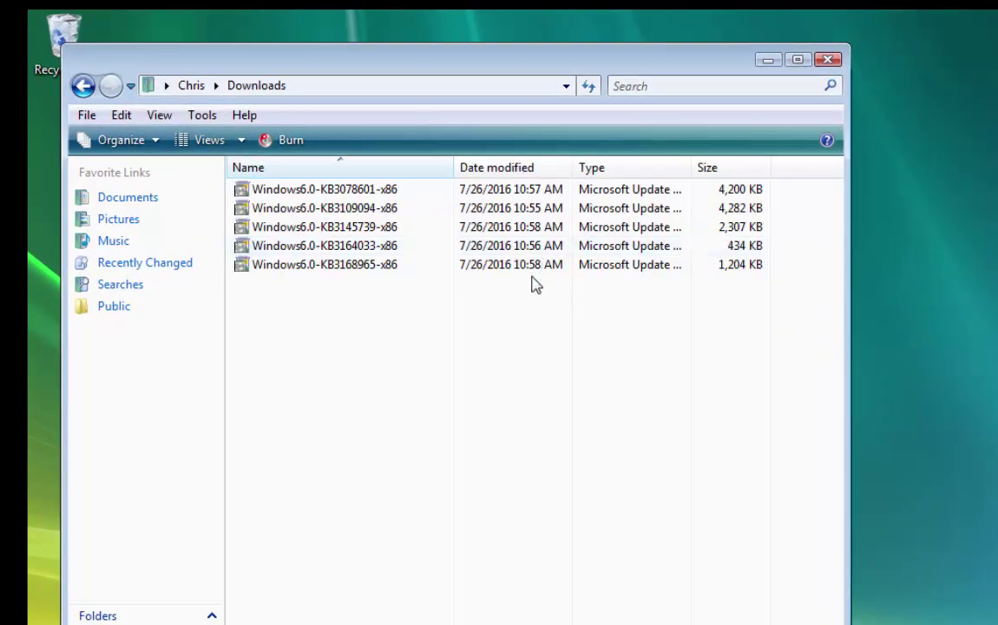
- Install the update Windows6.0-KB3168965-x86, granting the permission it needs, and restart the computer
{"action": "double_click", "coordinate": [351, 269]}
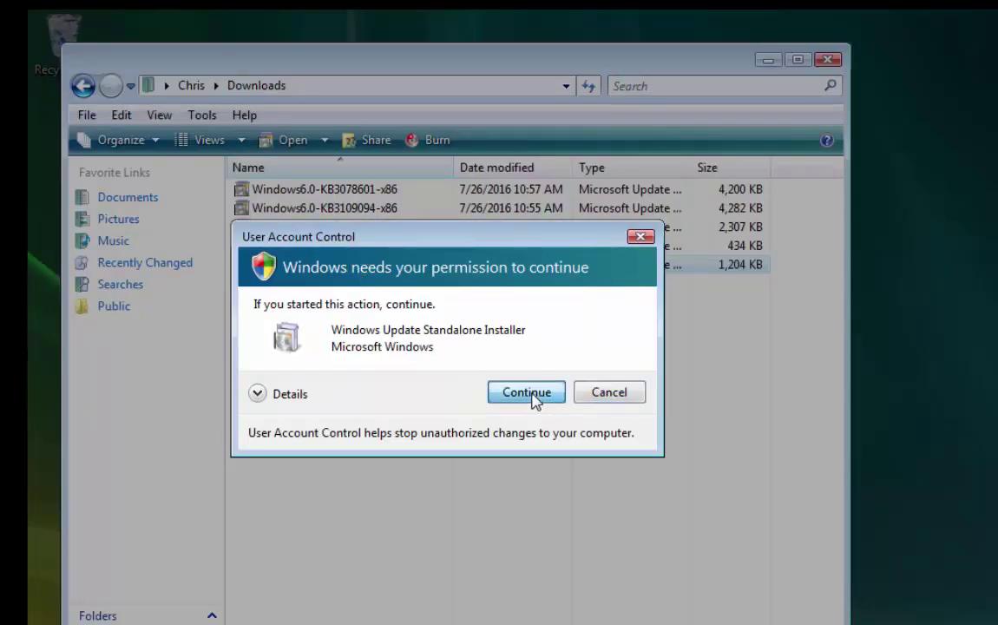
{"action": "left_click", "coordinate": [527, 392]}
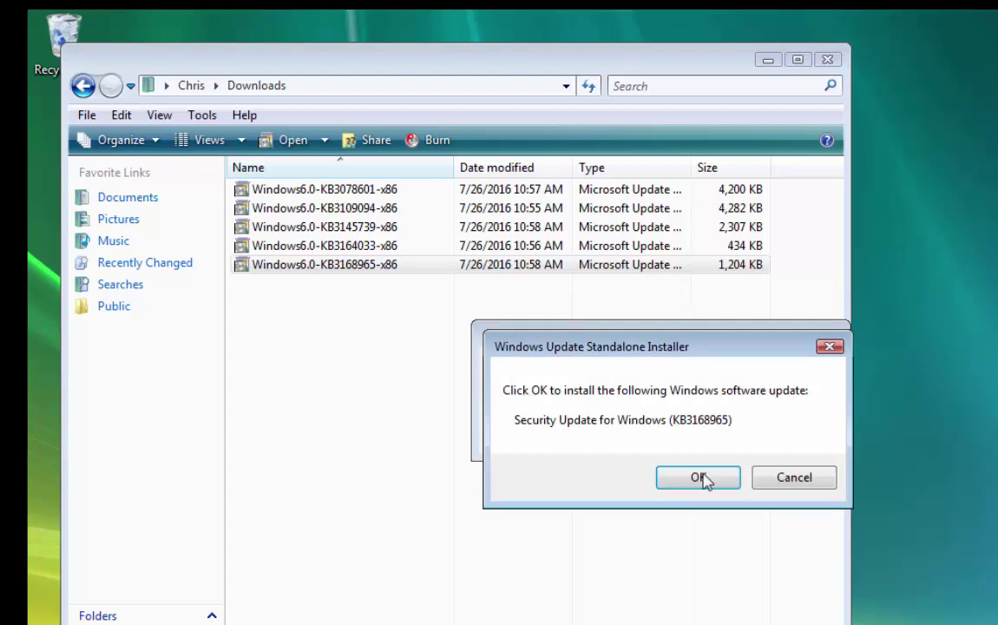
{"action": "left_click", "coordinate": [721, 488]}
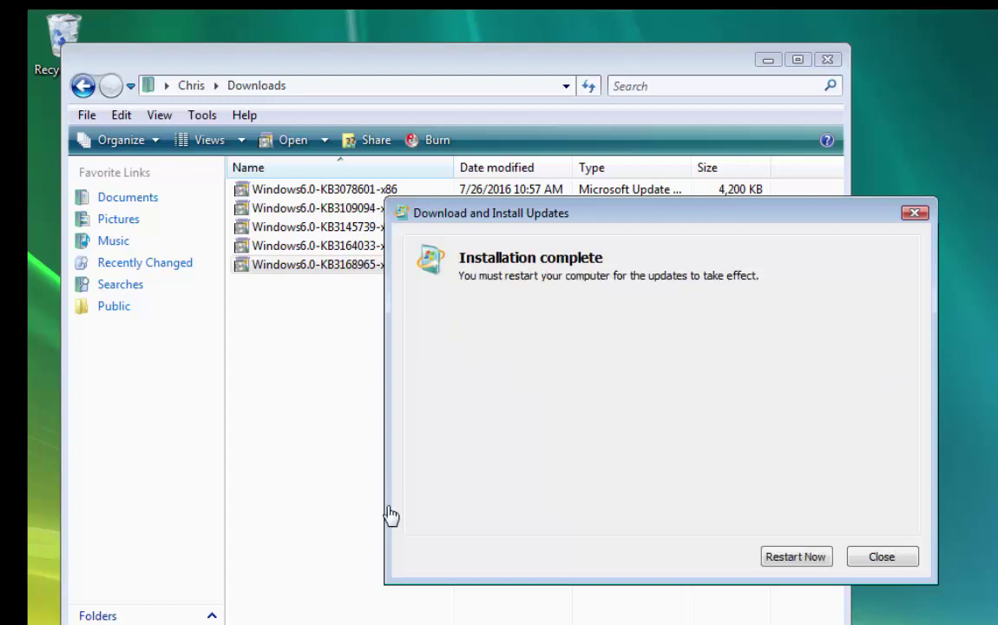
{"action": "left_click", "coordinate": [784, 562]}
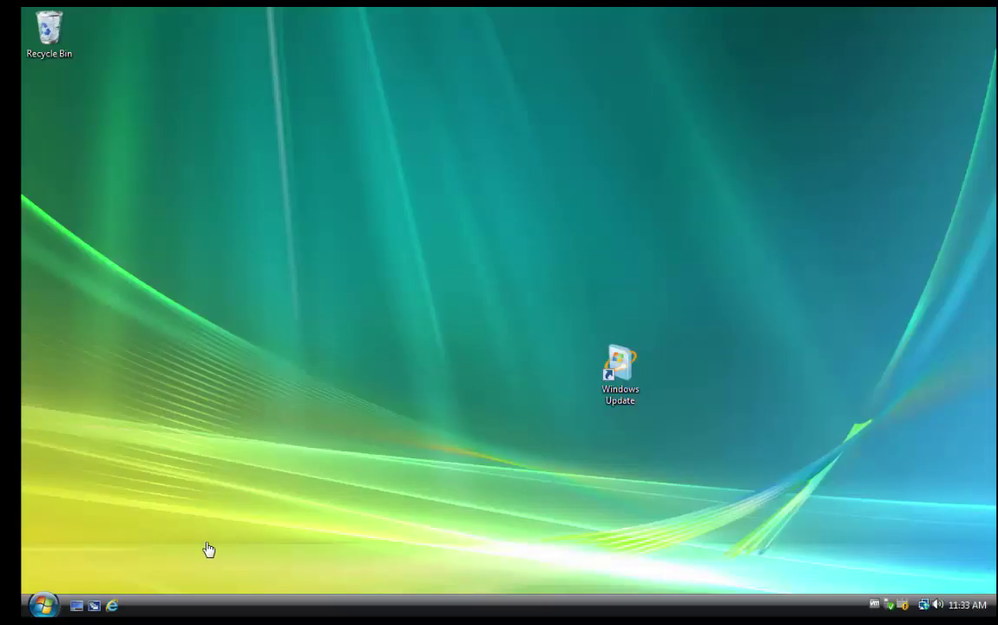
- Open the Downloads folder inside the personal user folder
{"action": "left_click", "coordinate": [44, 606]}
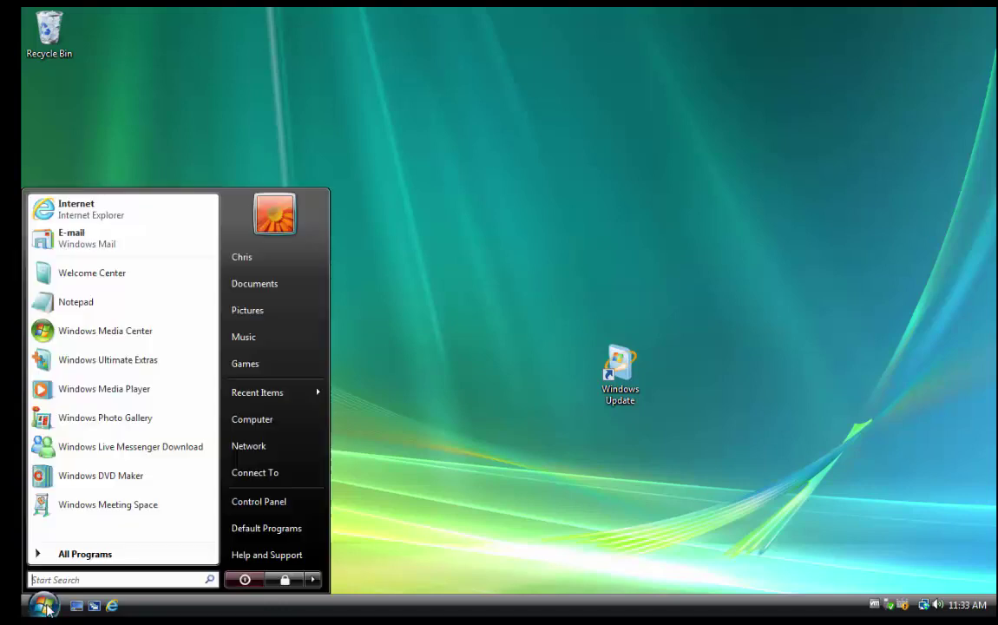
{"action": "left_click", "coordinate": [276, 259]}
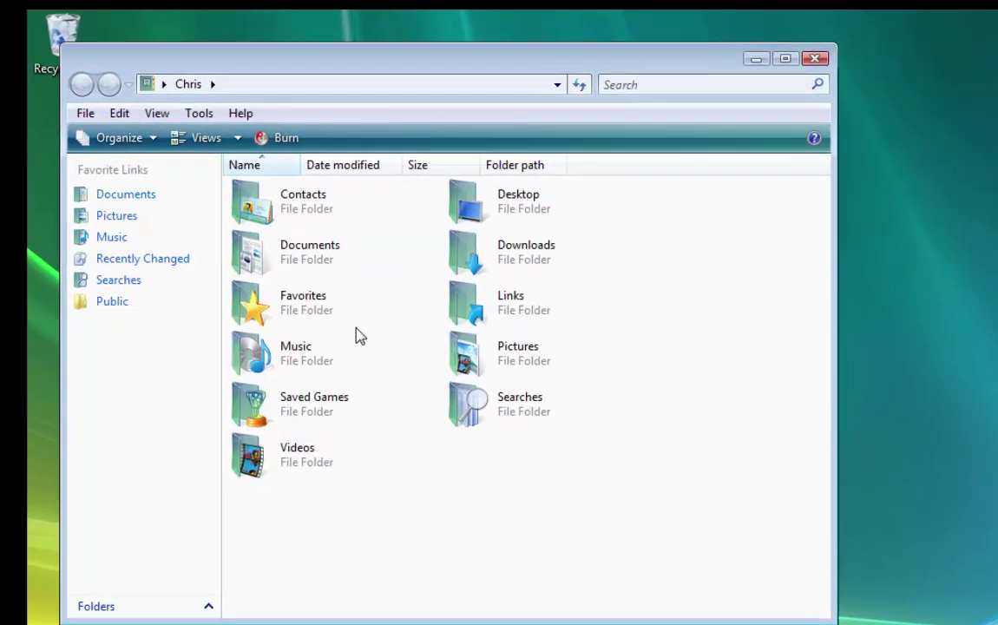
{"action": "double_click", "coordinate": [539, 261]}
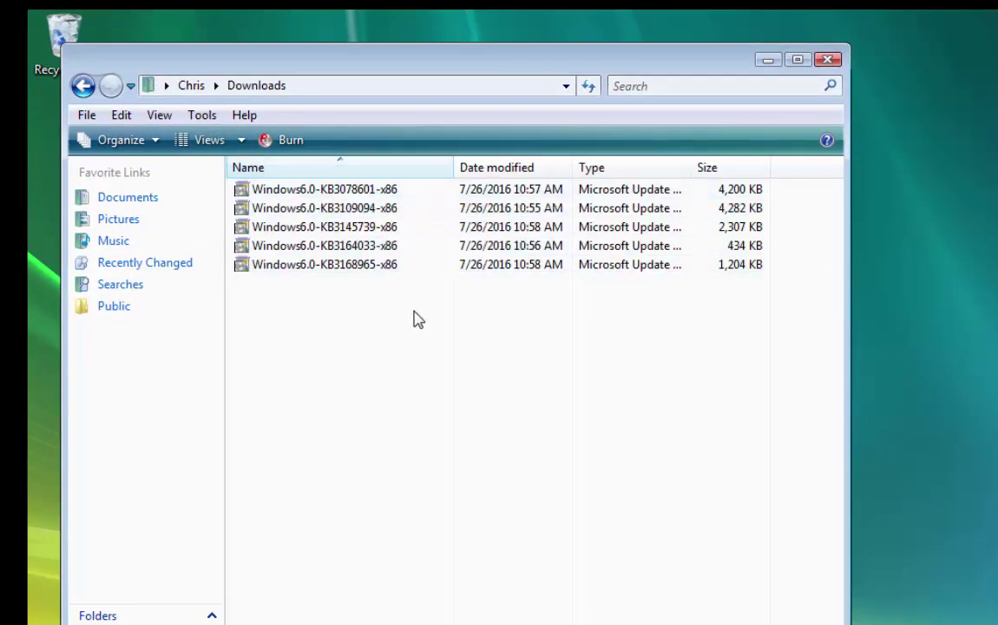
- Delete the update files Windows6.0-KB3078601-x86 and Windows6.0-KB3109094-x86 from the Downloads folder
{"action": "left_click", "coordinate": [339, 194]}
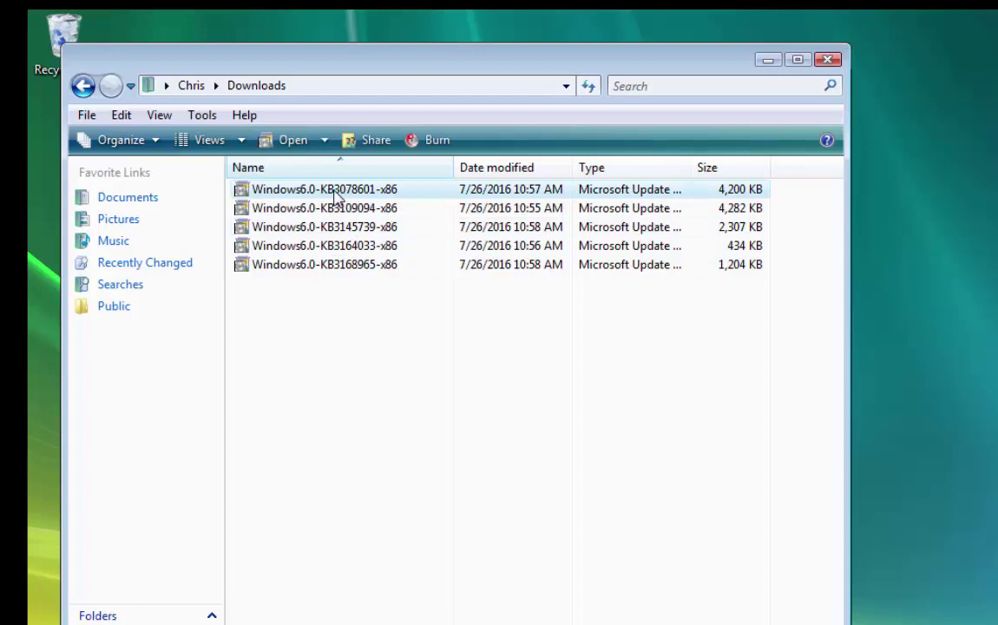
{"action": "right_click", "coordinate": [330, 198]}
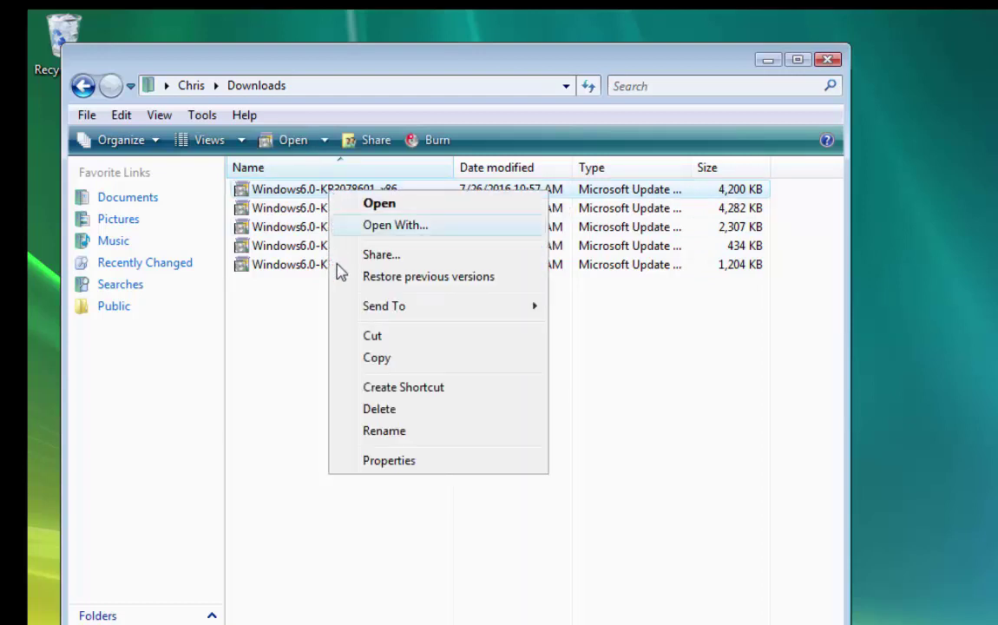
{"action": "left_click", "coordinate": [424, 414]}
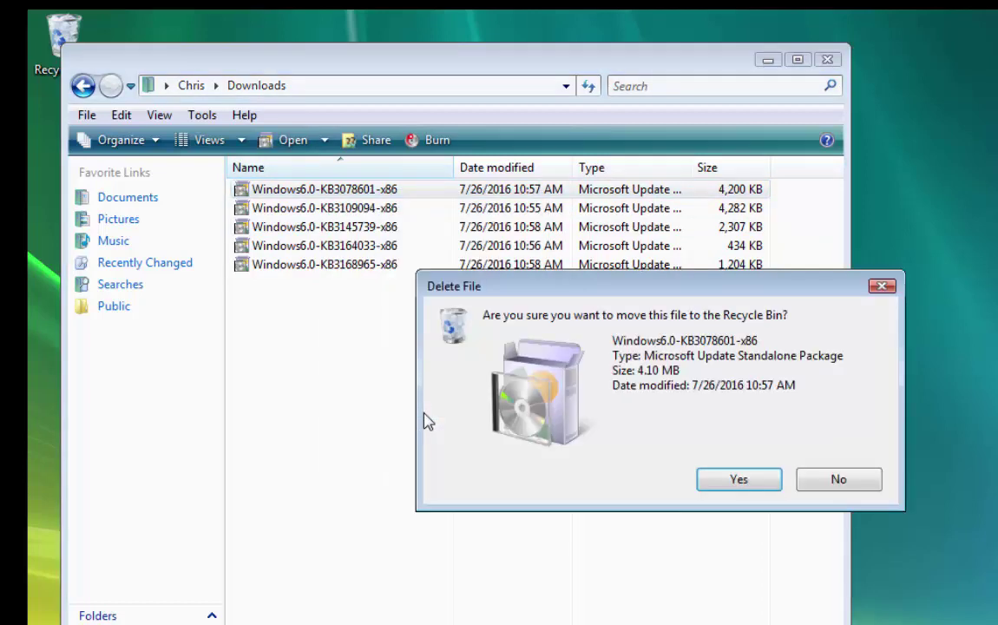
{"action": "left_click", "coordinate": [728, 483]}
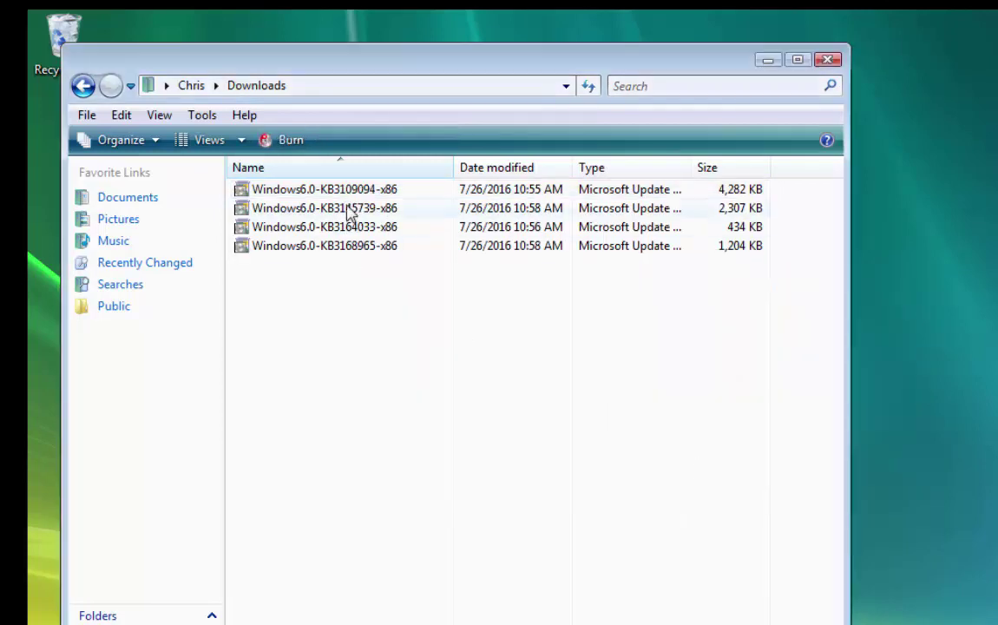
{"action": "right_click", "coordinate": [348, 191]}
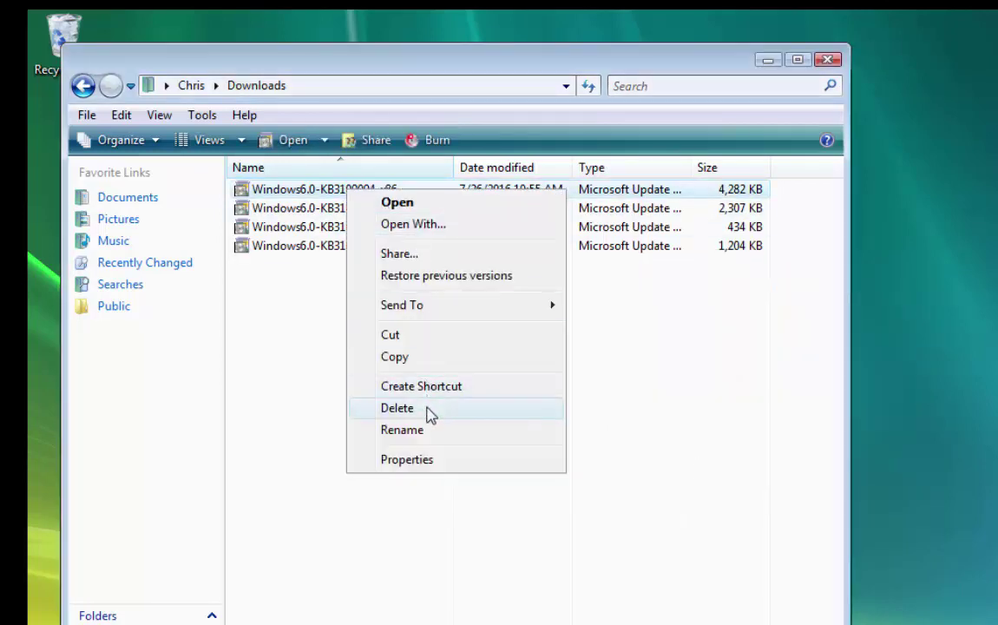
{"action": "left_click", "coordinate": [468, 418]}
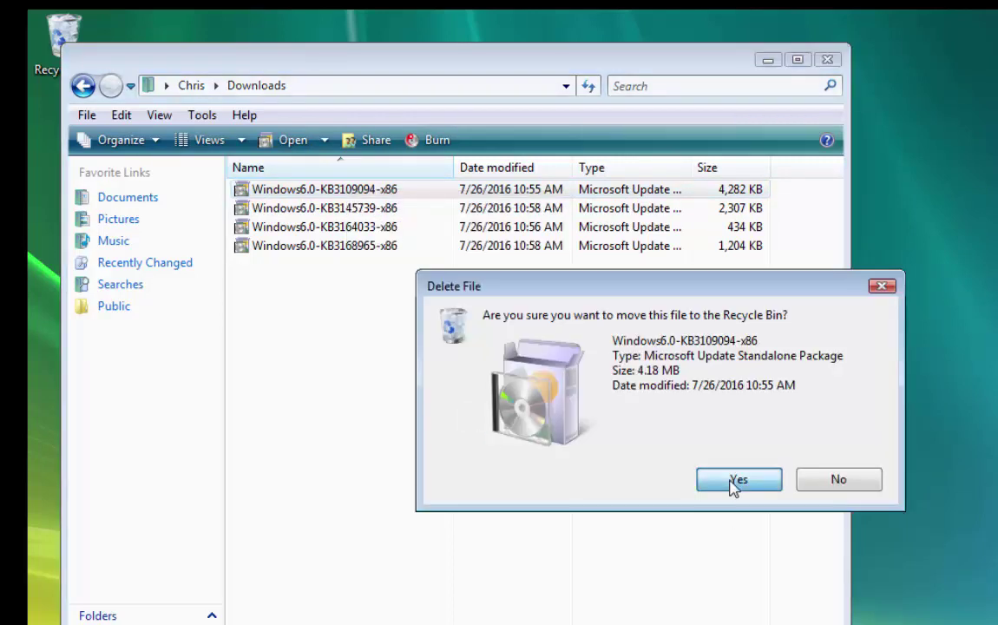
{"action": "left_click", "coordinate": [736, 484]}
- Delete the update files Windows6.0-KB3145739-x86 and Windows6.0-KB3164033-x86 from the Downloads folder
{"action": "right_click", "coordinate": [349, 194]}
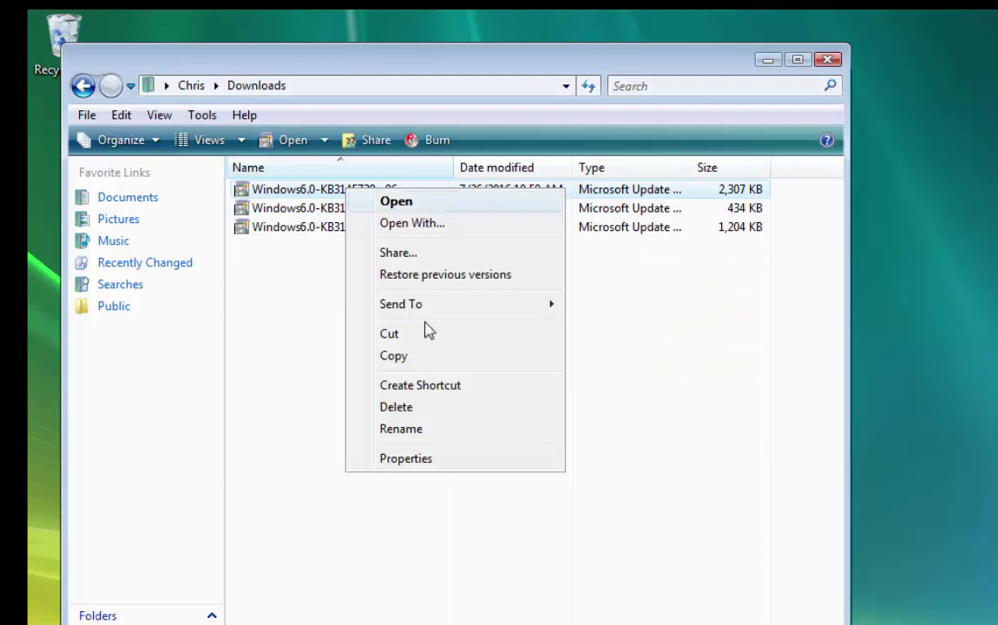
{"action": "left_click", "coordinate": [447, 409]}
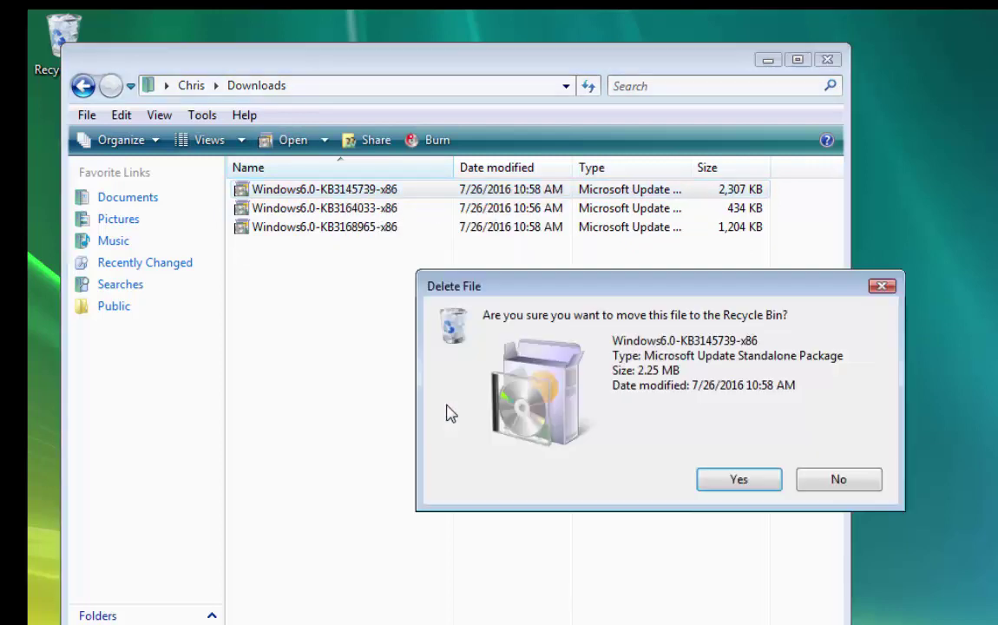
{"action": "left_click", "coordinate": [721, 483]}
{"action": "right_click", "coordinate": [355, 200]}
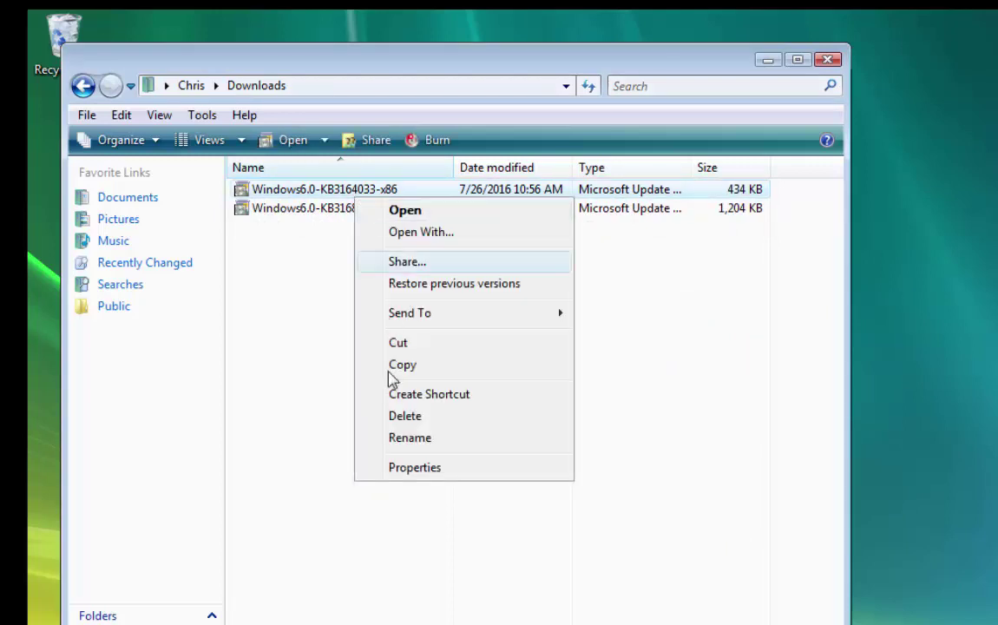
{"action": "left_click", "coordinate": [396, 417]}
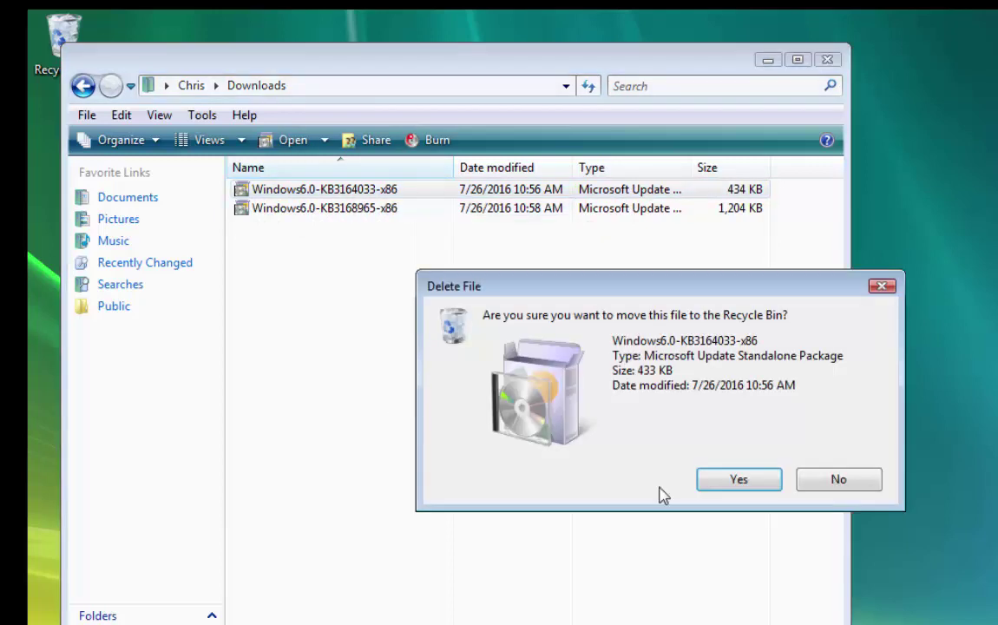
{"action": "left_click", "coordinate": [737, 475]}
- Delete the remaining update file Windows6.0-KB3168965-x86 and close the Downloads folder
{"action": "right_click", "coordinate": [363, 196]}
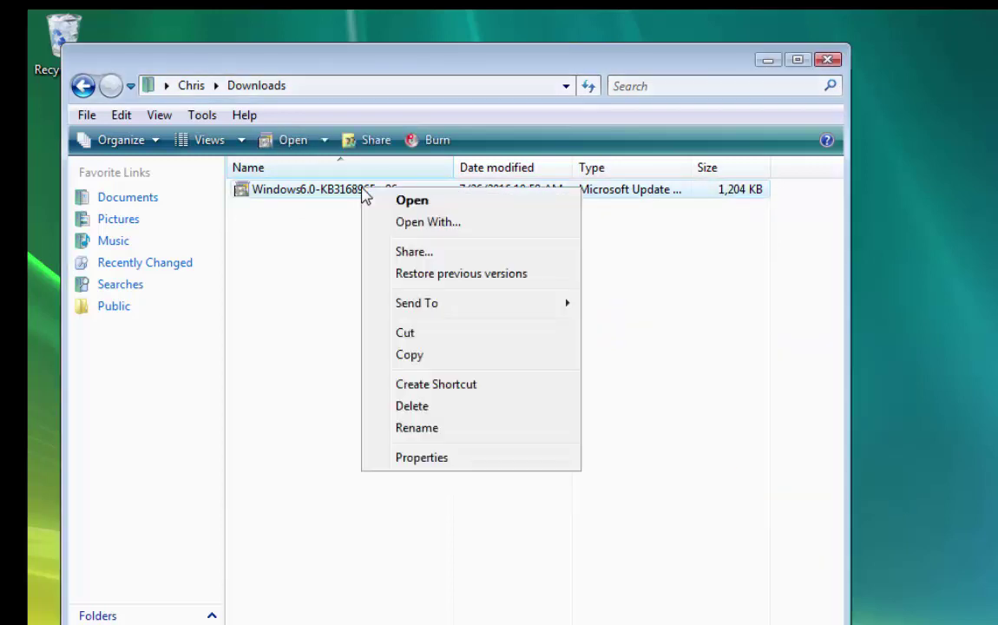
{"action": "left_click", "coordinate": [426, 411]}
{"action": "left_click", "coordinate": [738, 476]}
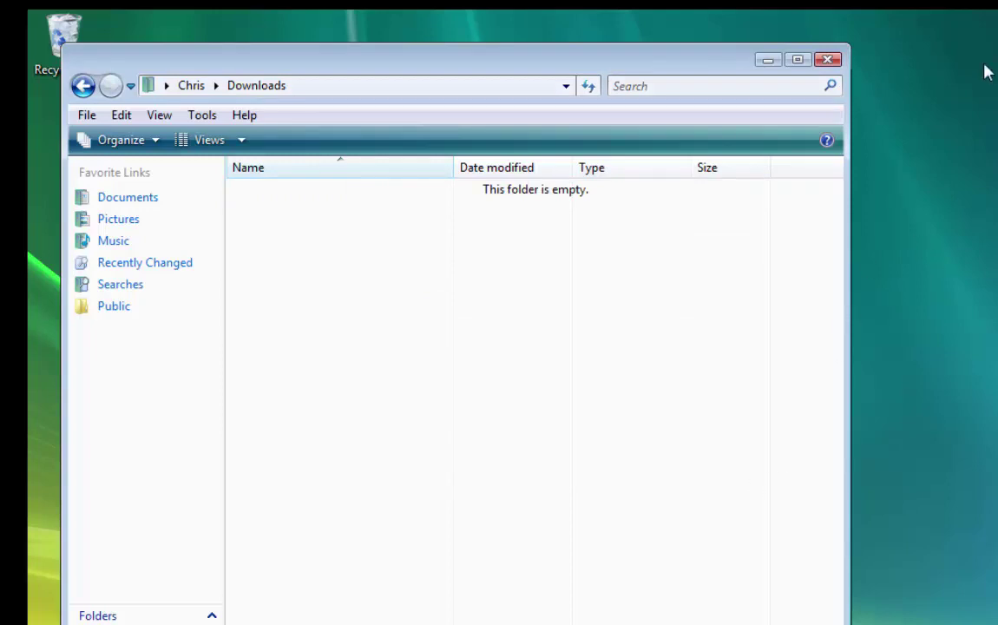
{"action": "left_click", "coordinate": [829, 59]}
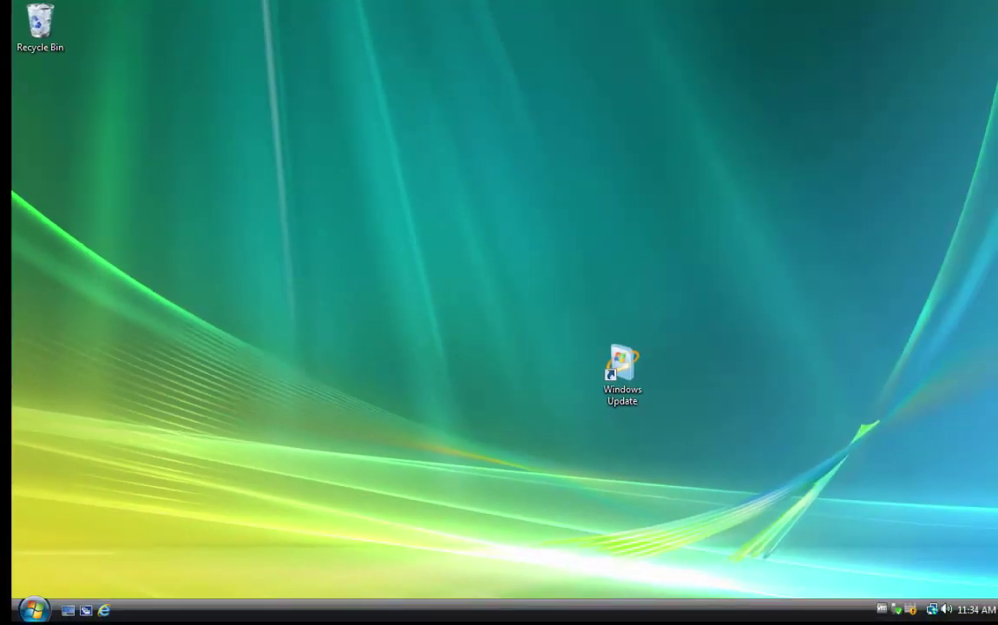
- Open the Windows Update page in Control Panel and go to its settings for how updates are installed
{"action": "left_click", "coordinate": [35, 610]}
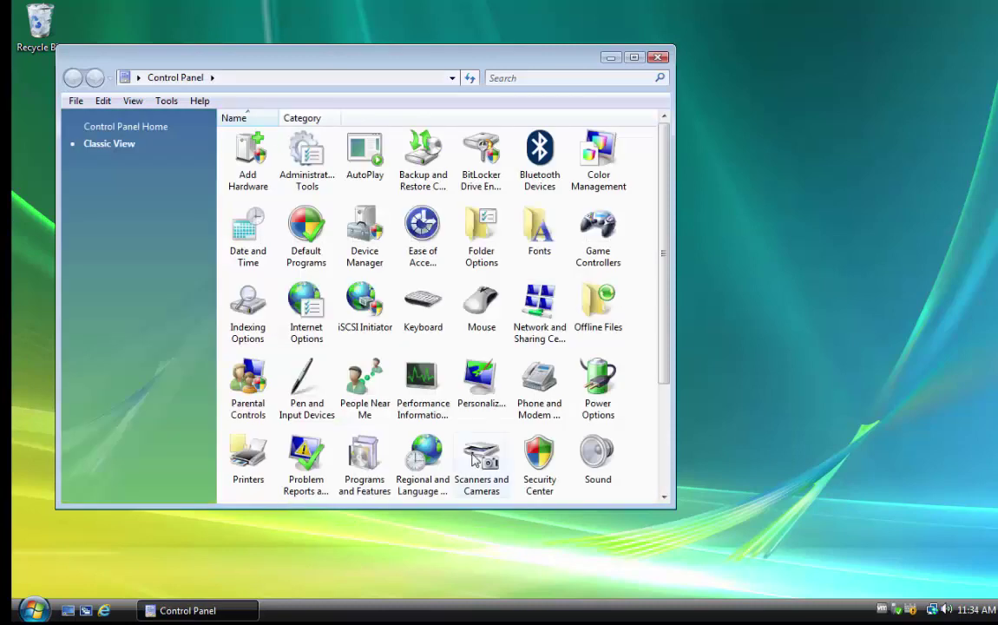
{"action": "scroll", "coordinate": [667, 460], "scroll_direction": "down", "scroll_amount": 3}
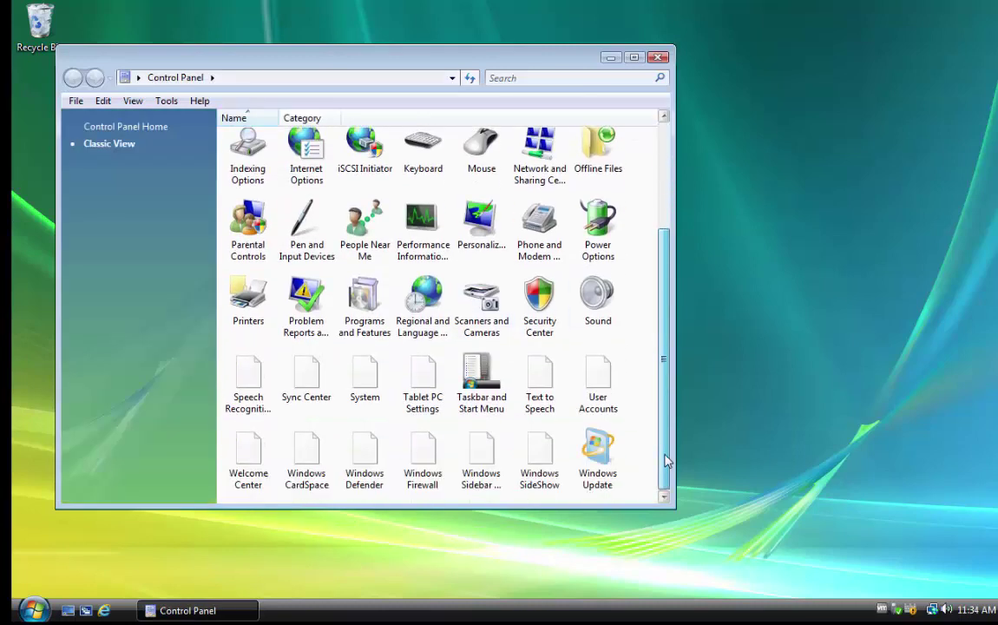
{"action": "double_click", "coordinate": [605, 464]}
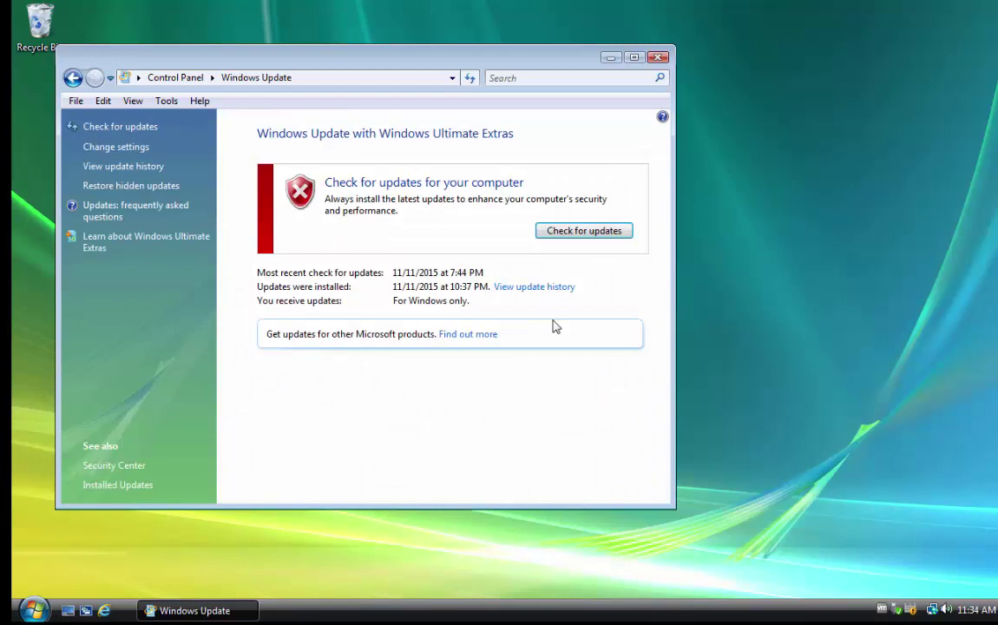
{"action": "left_click", "coordinate": [144, 149]}
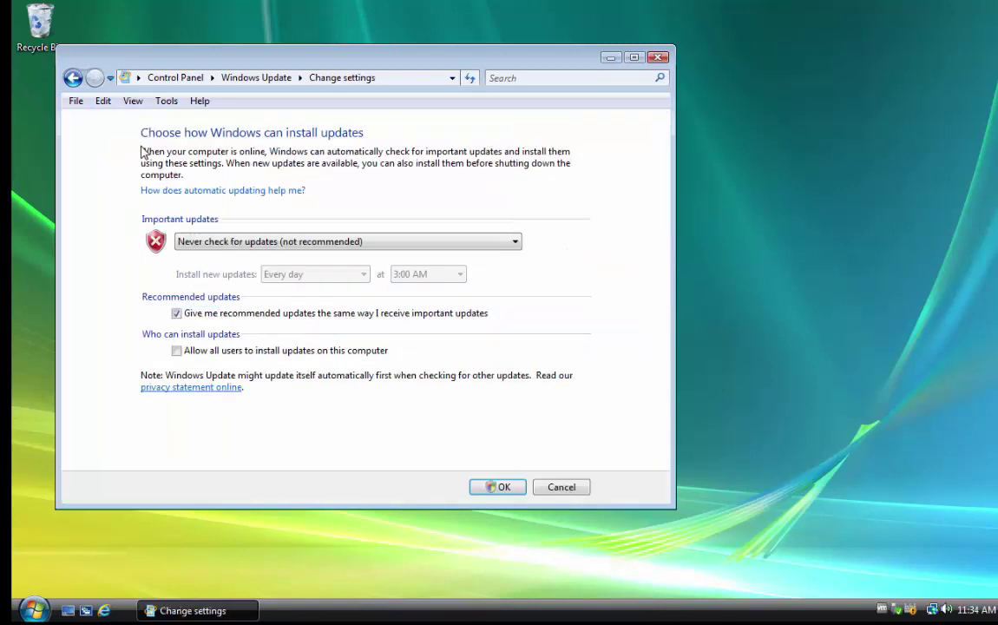
- Set important updates to "Install updates automatically (recommended)" and save the change, granting the permission it needs
{"action": "left_click", "coordinate": [408, 246]}
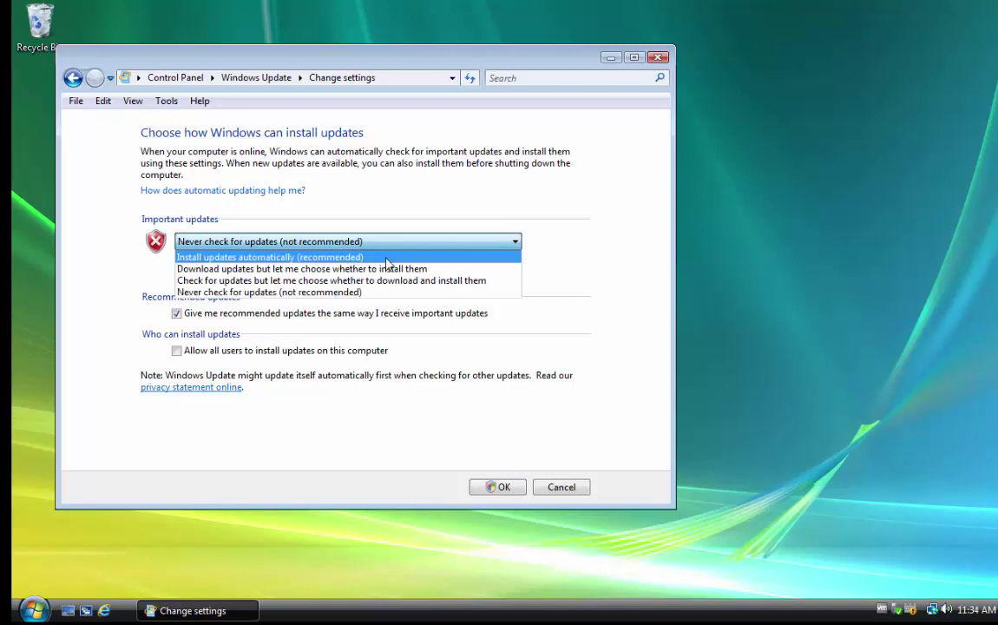
{"action": "left_click", "coordinate": [387, 258]}
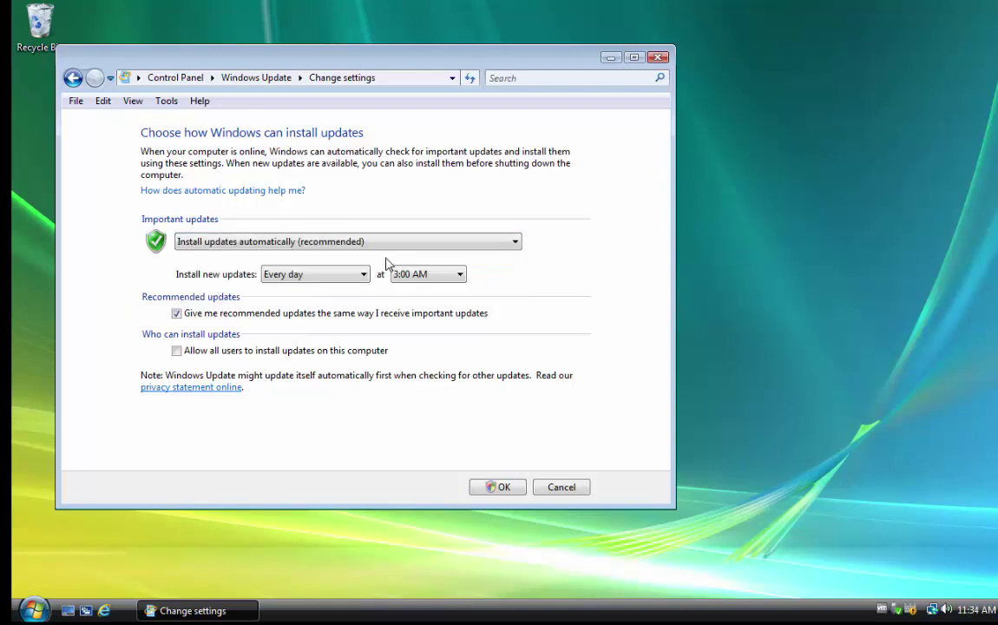
{"action": "left_click", "coordinate": [503, 488]}
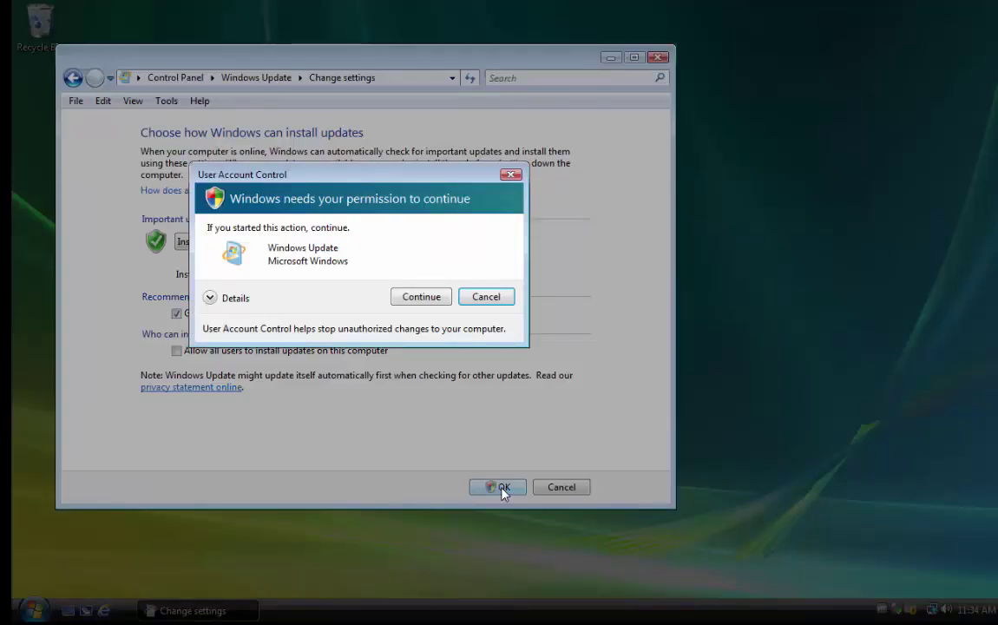
{"action": "left_click", "coordinate": [444, 297]}
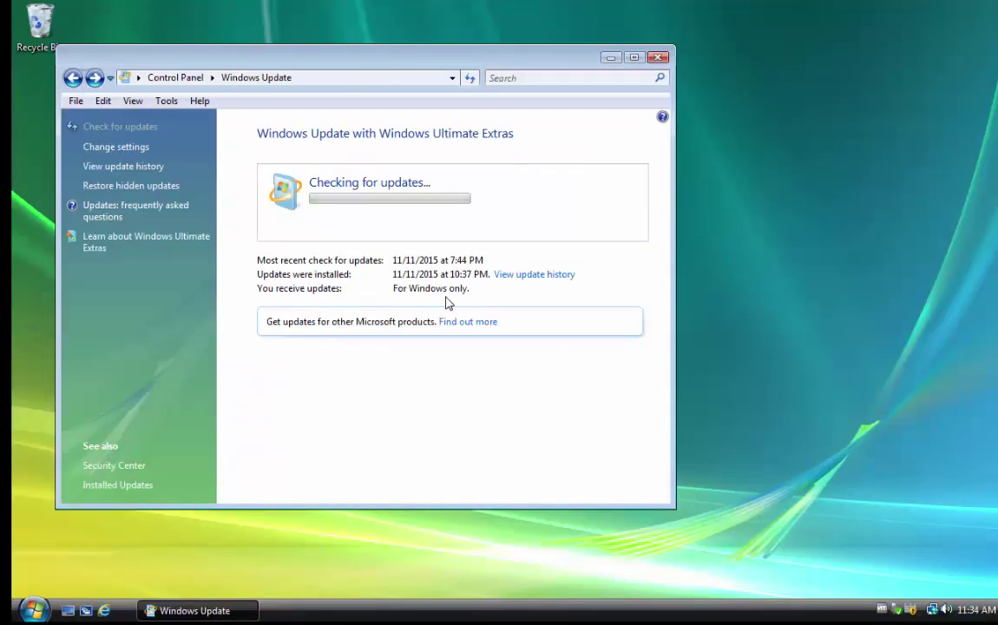